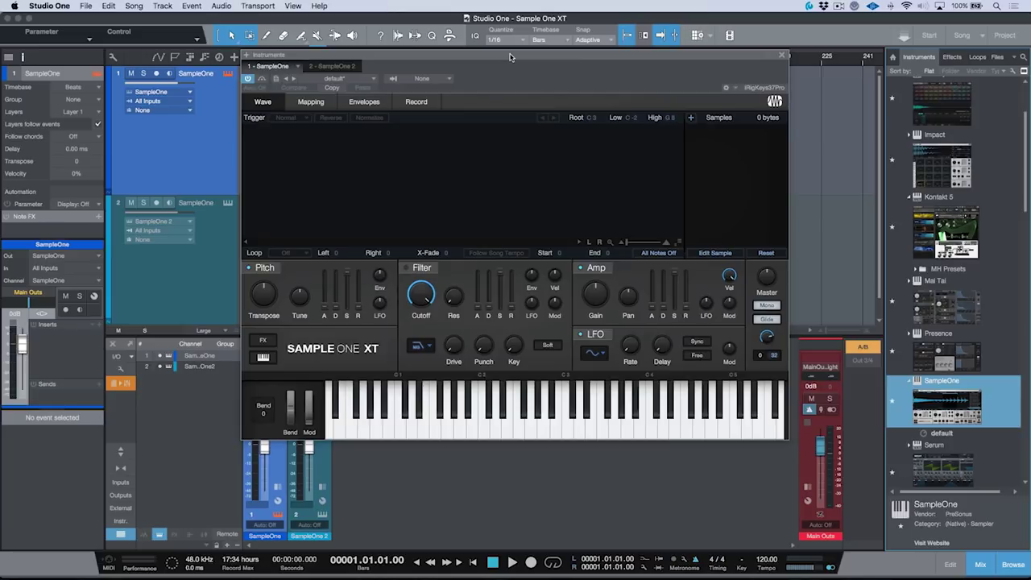
# - Look through the sampler's effects pages FX A and FX B, including the distortion types, and close the effects section
pyautogui.click(271, 341)
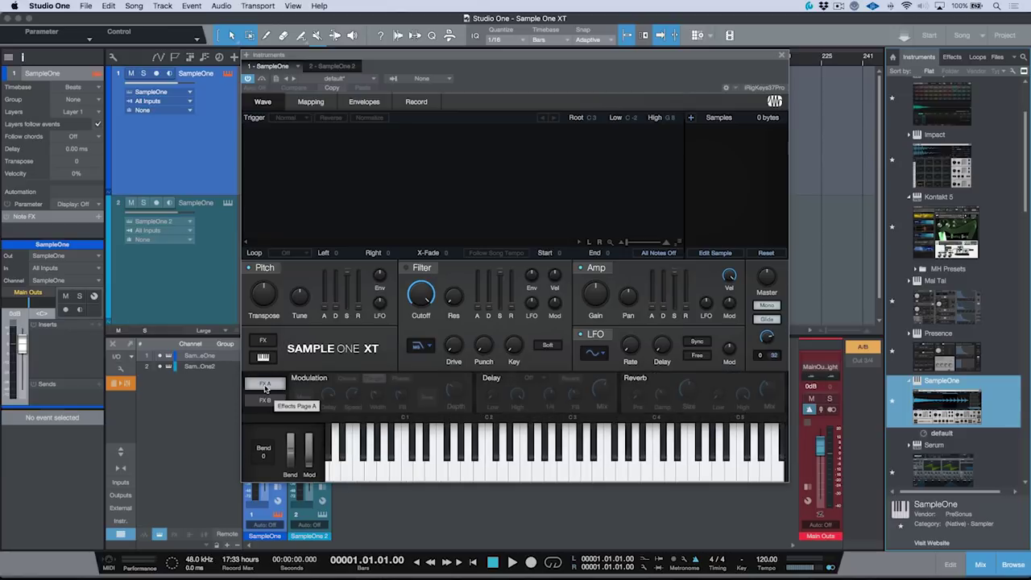
pyautogui.click(263, 401)
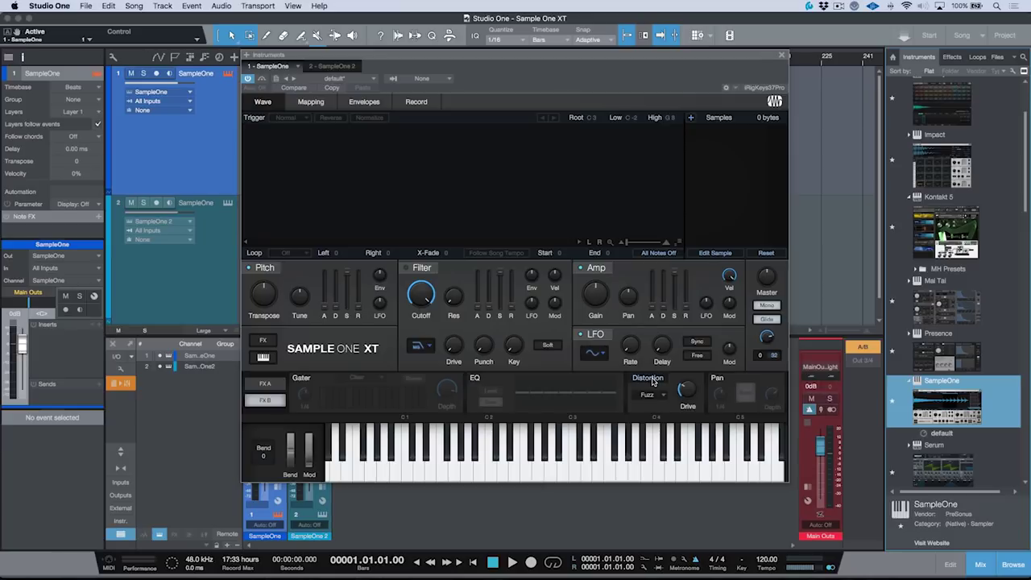
pyautogui.click(648, 396)
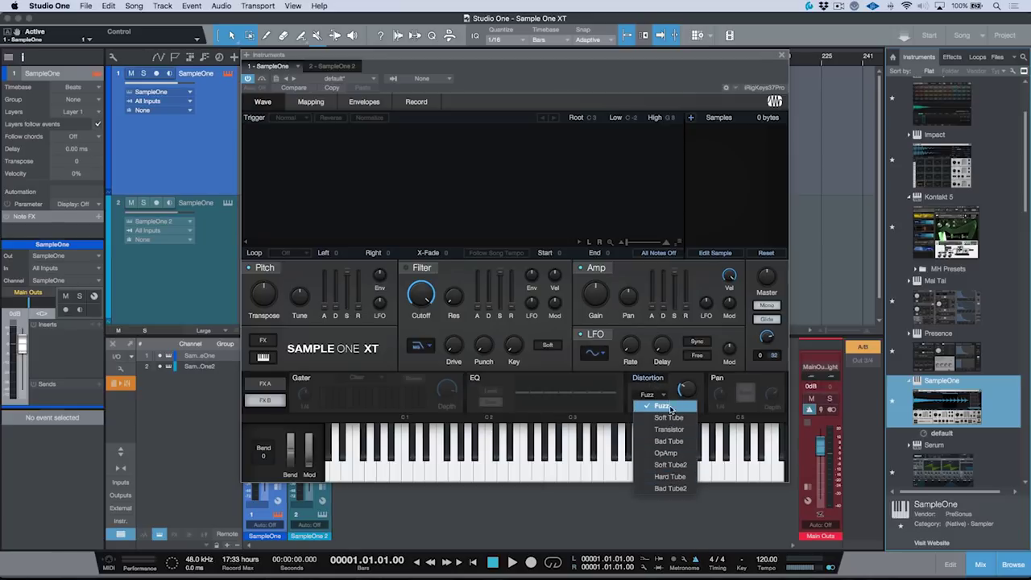
pyautogui.click(672, 394)
pyautogui.click(279, 385)
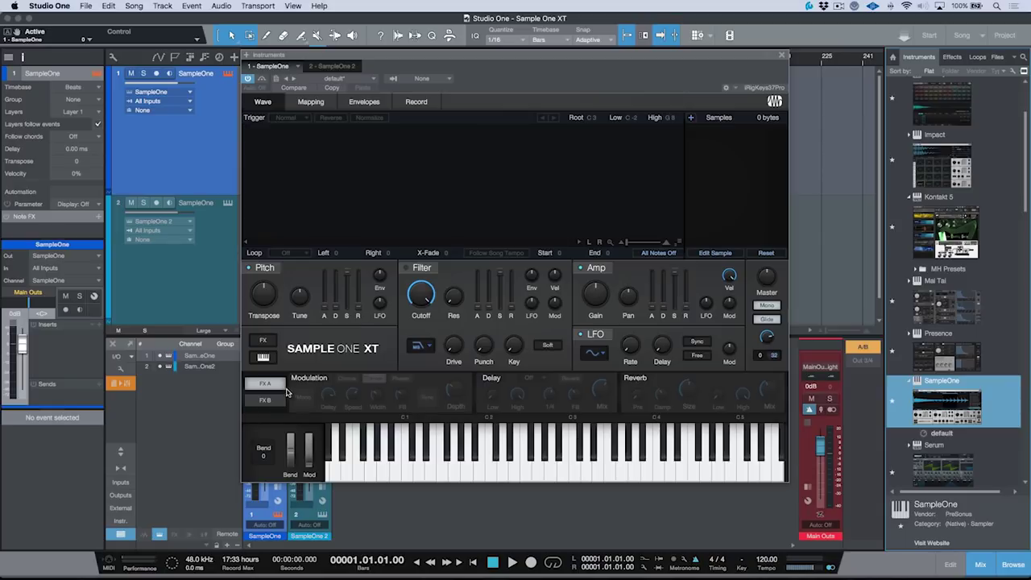
pyautogui.click(267, 344)
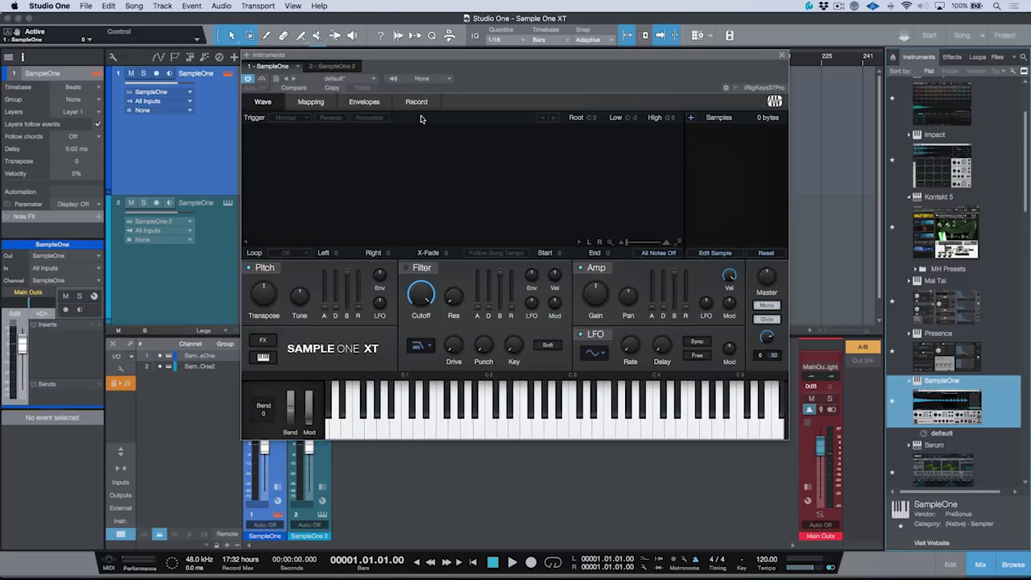
# - Shape the amplitude envelope's release, setting its time to about 13.1 ms and its curve to about -0.23
pyautogui.click(309, 106)
pyautogui.click(368, 105)
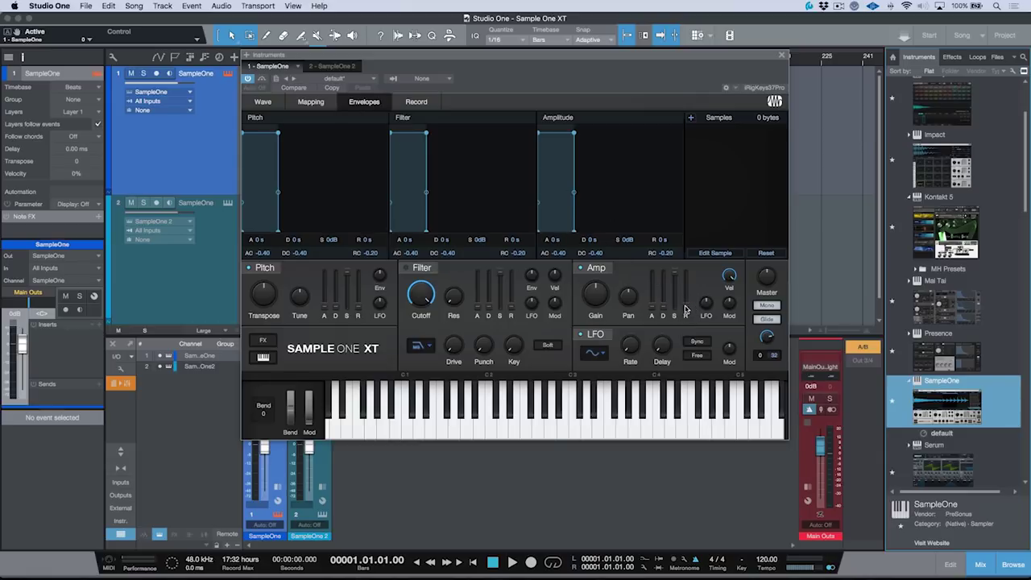
pyautogui.moveTo(685, 308)
pyautogui.mouseDown()
pyautogui.moveTo(687, 267)
pyautogui.moveTo(687, 299)
pyautogui.mouseUp()
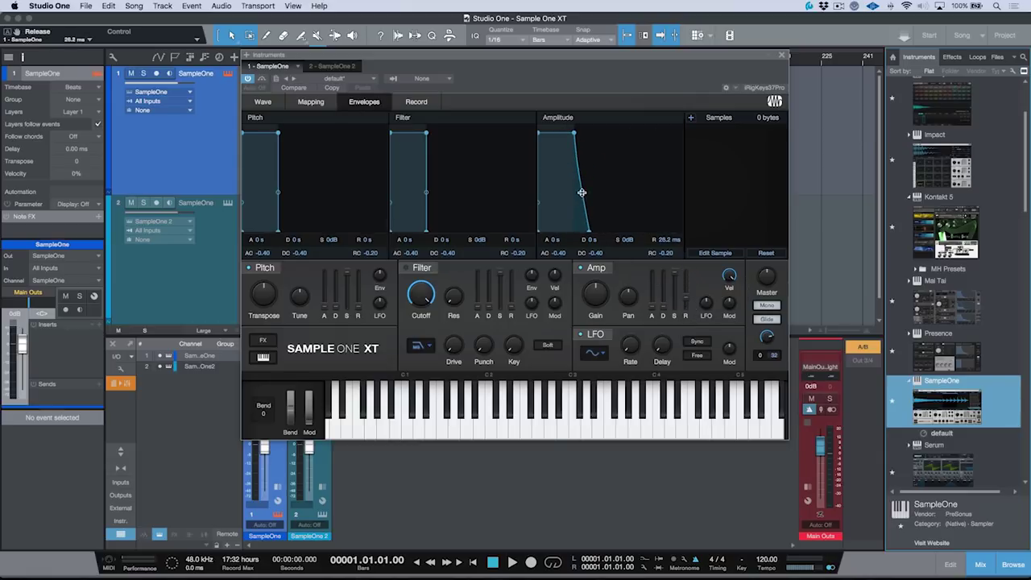
pyautogui.moveTo(580, 194); pyautogui.dragTo(581, 229)
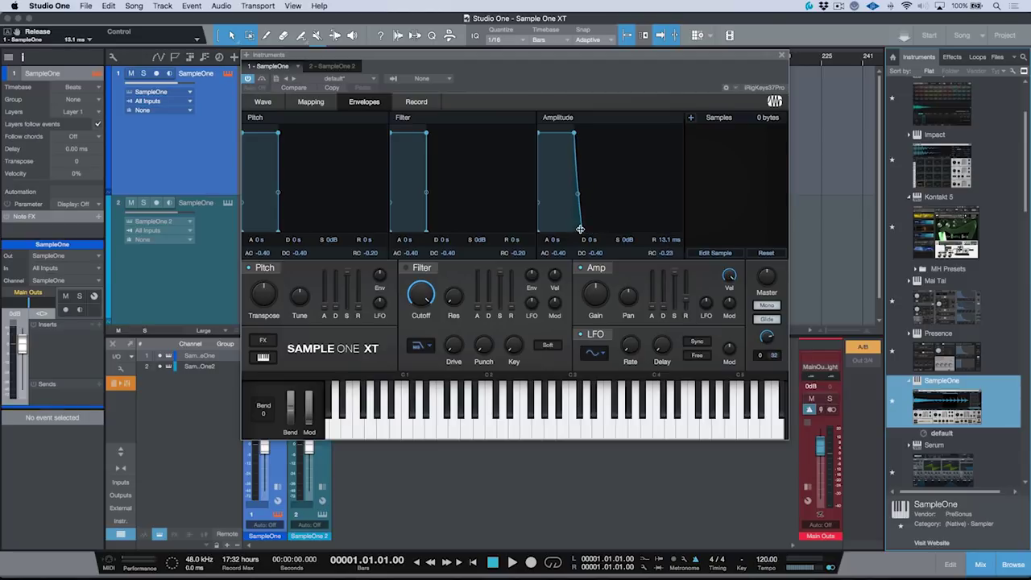
# - Show the sampler's recording page and choose Input 3 as the recording source
pyautogui.click(416, 103)
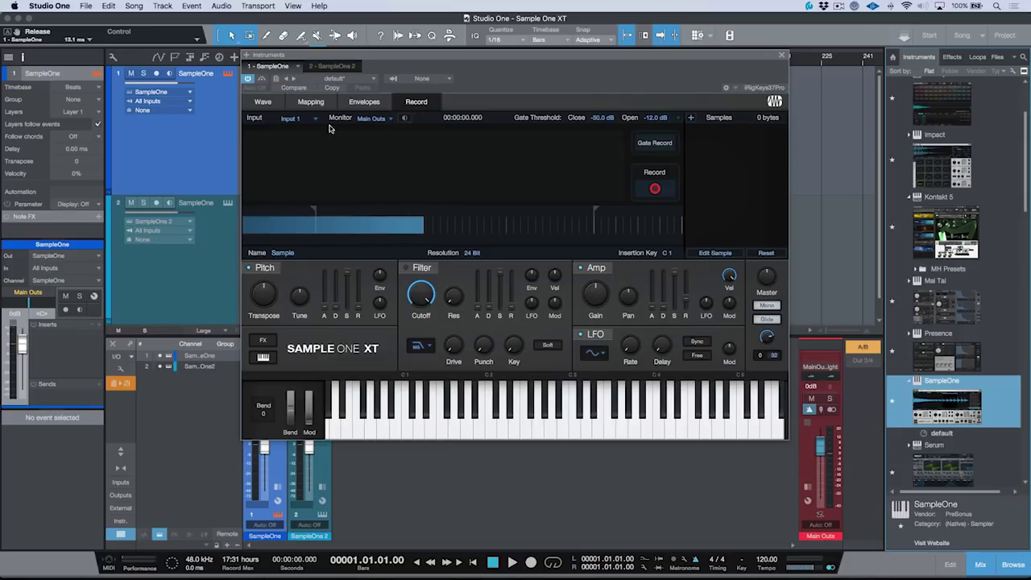
pyautogui.click(294, 120)
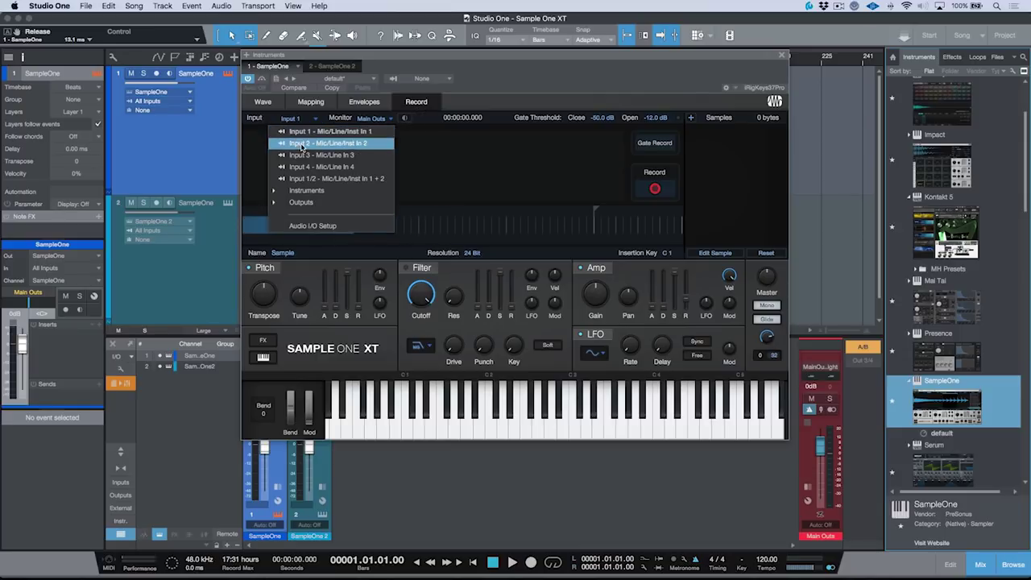
pyautogui.click(300, 154)
# - Examine which inputs, instruments and outputs can serve as the recording source, leaving the selection as it is
pyautogui.click(299, 119)
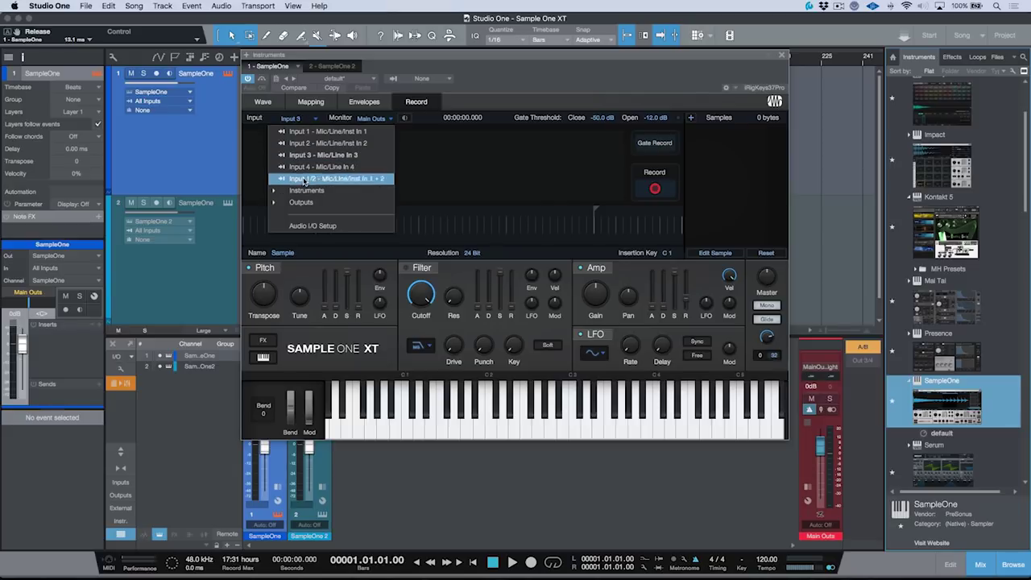
pyautogui.click(300, 202)
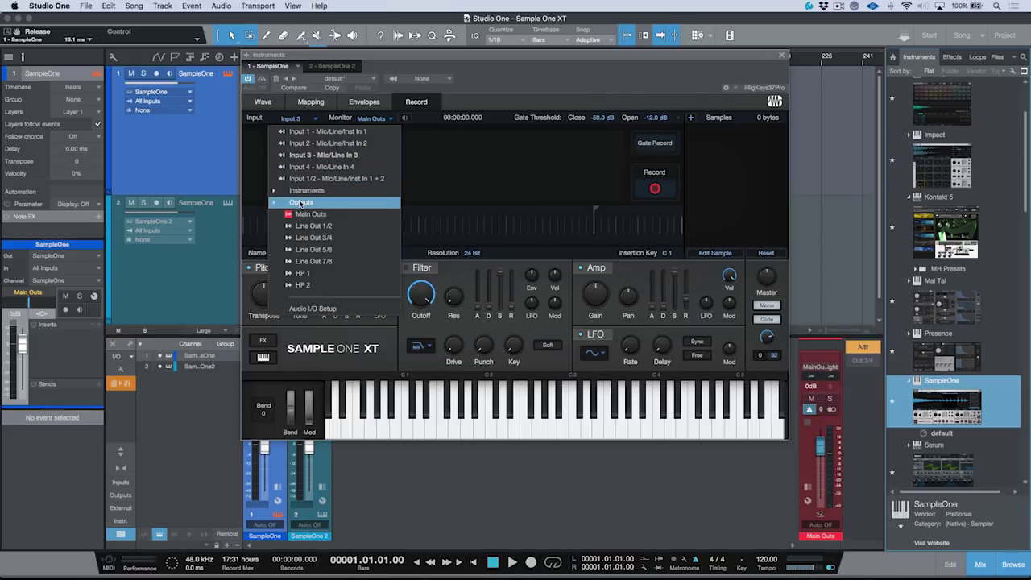
pyautogui.click(277, 206)
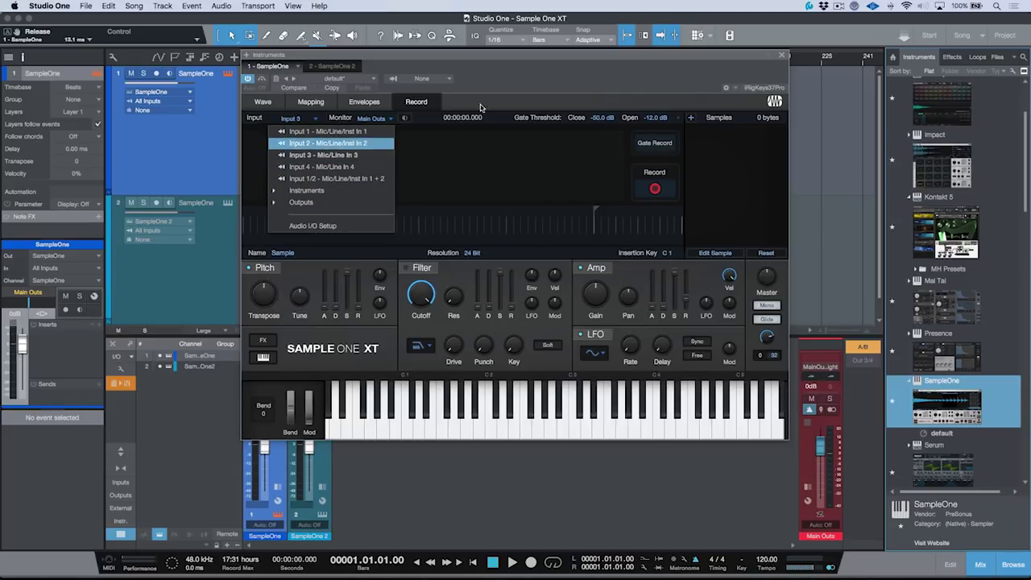
pyautogui.click(497, 79)
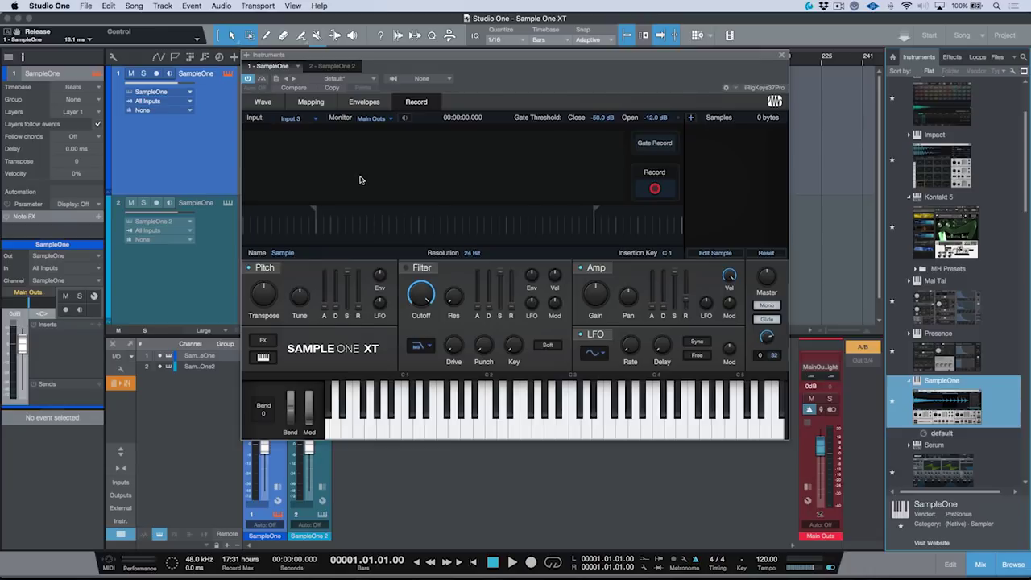
# - Name the sample Snaps and set its insertion key to C 3, keeping the 24 Bit resolution
pyautogui.doubleClick(283, 253)
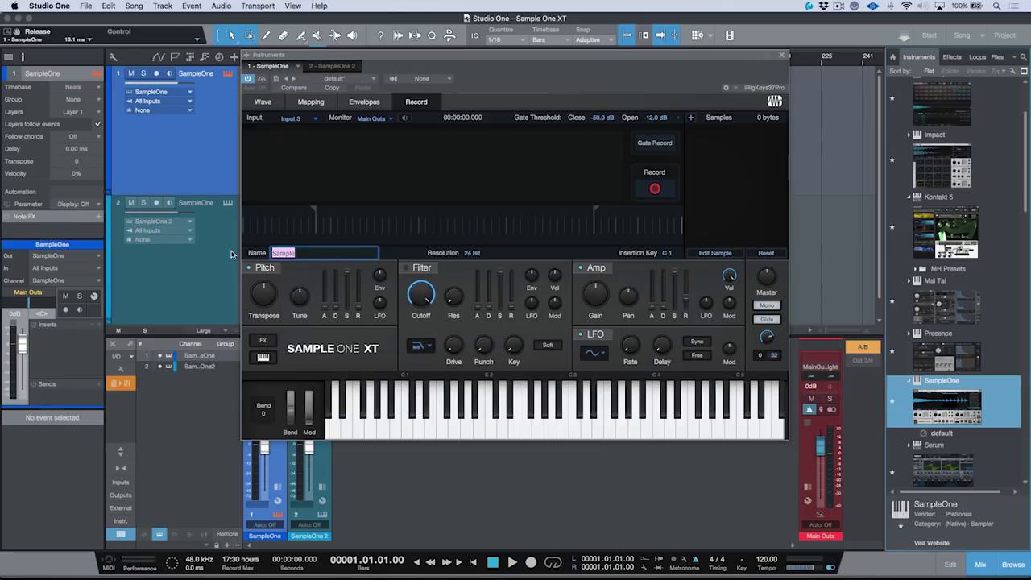
pyautogui.write('Snaps')
pyautogui.click(477, 254)
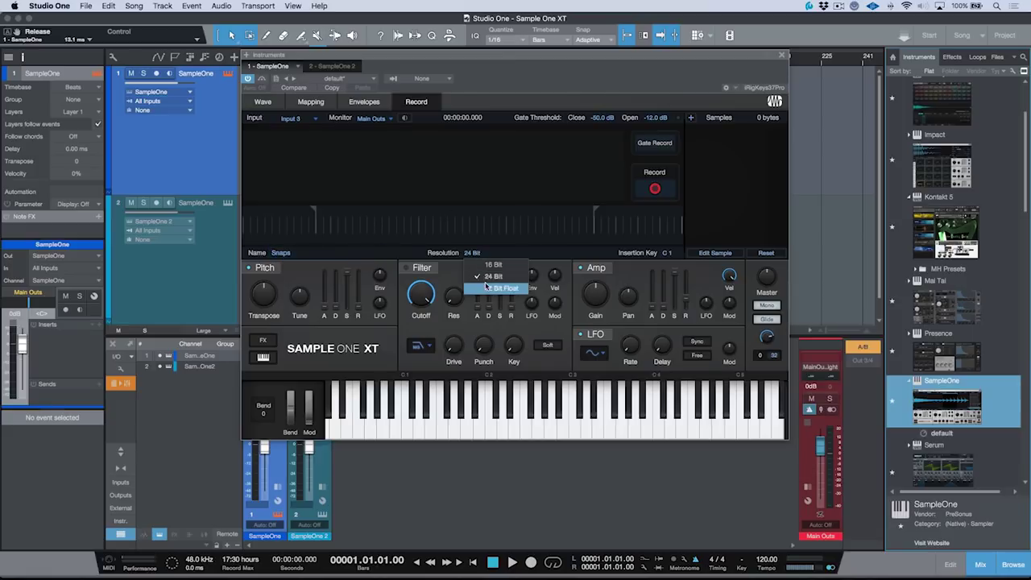
pyautogui.click(667, 254)
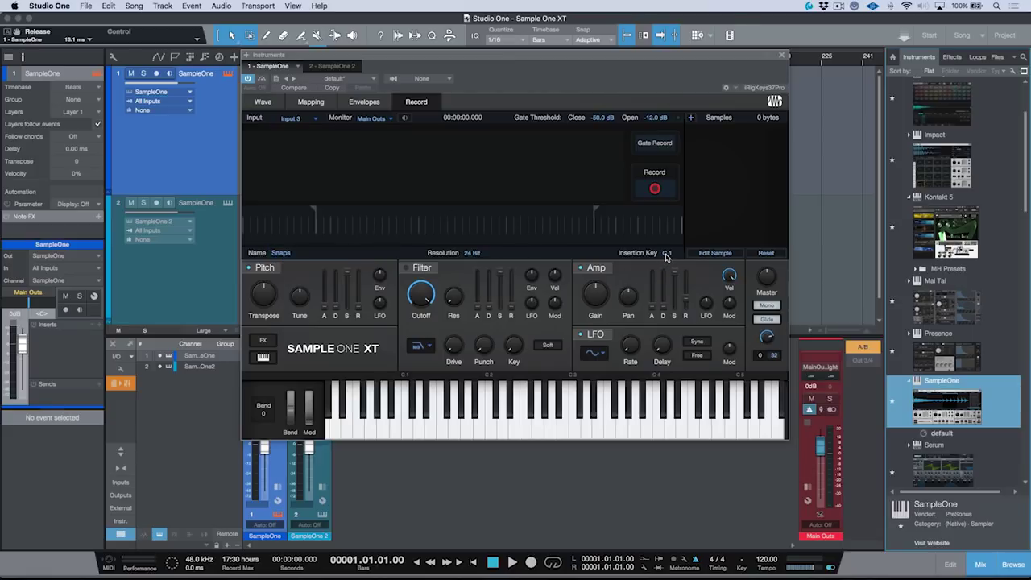
pyautogui.click(668, 253)
pyautogui.press('Return')
# - Set the recording source to the stereo Input 1/2 and turn on input monitoring through Main Outs
pyautogui.click(305, 119)
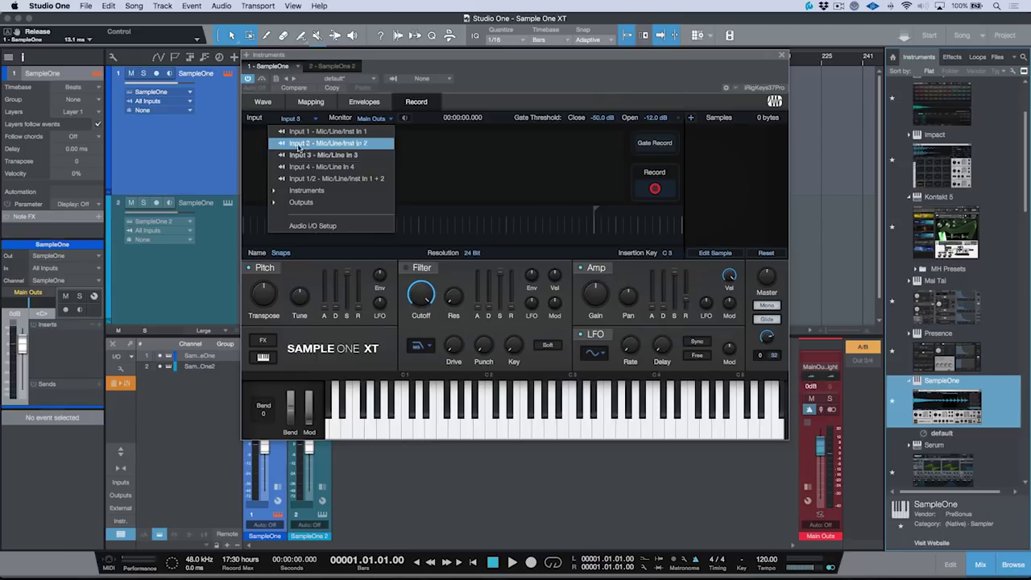
pyautogui.click(306, 178)
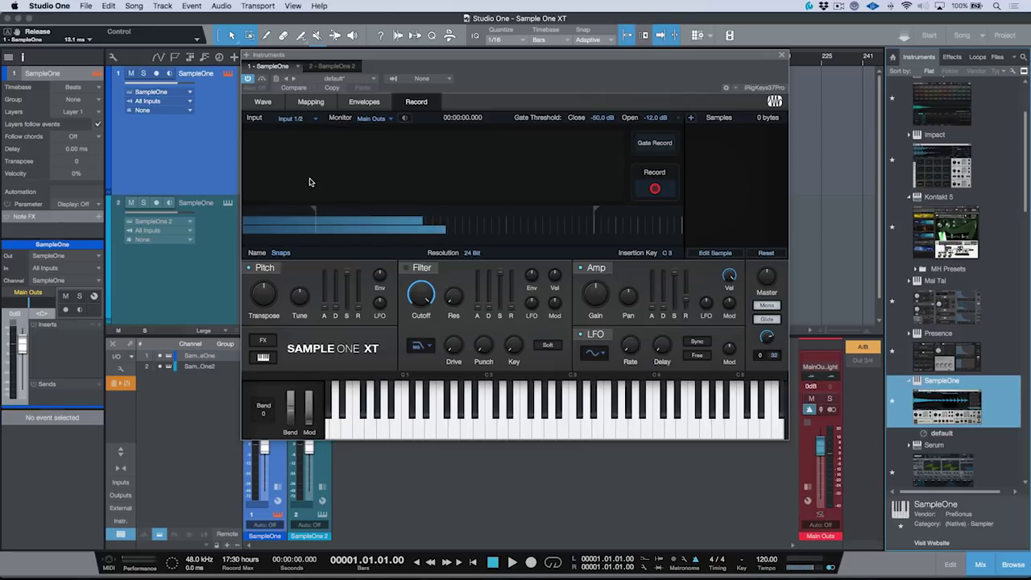
pyautogui.click(405, 119)
pyautogui.click(405, 119)
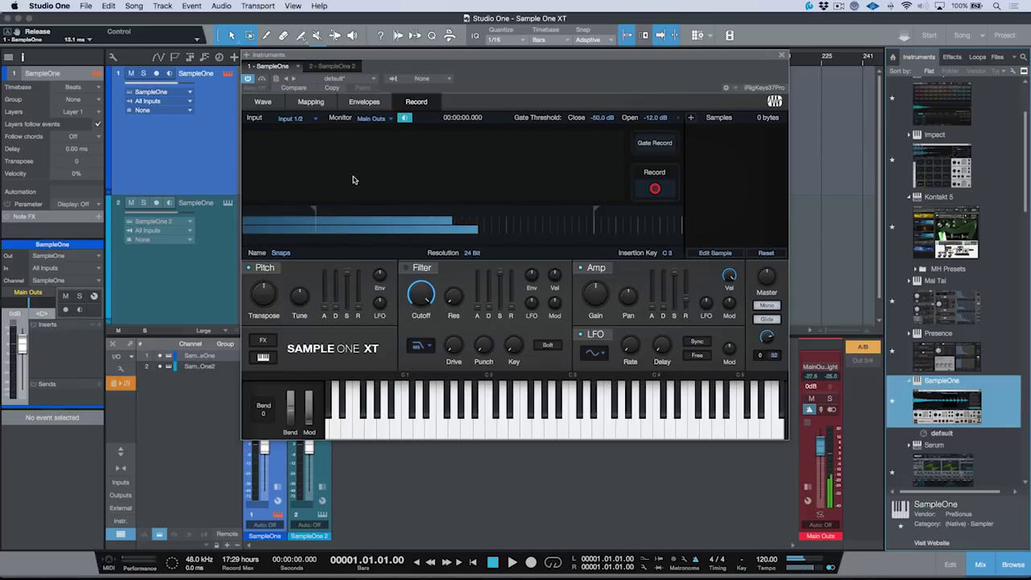
# - Record a stereo take of several snaps, about 13.5 seconds long, into the sampler
pyautogui.click(656, 190)
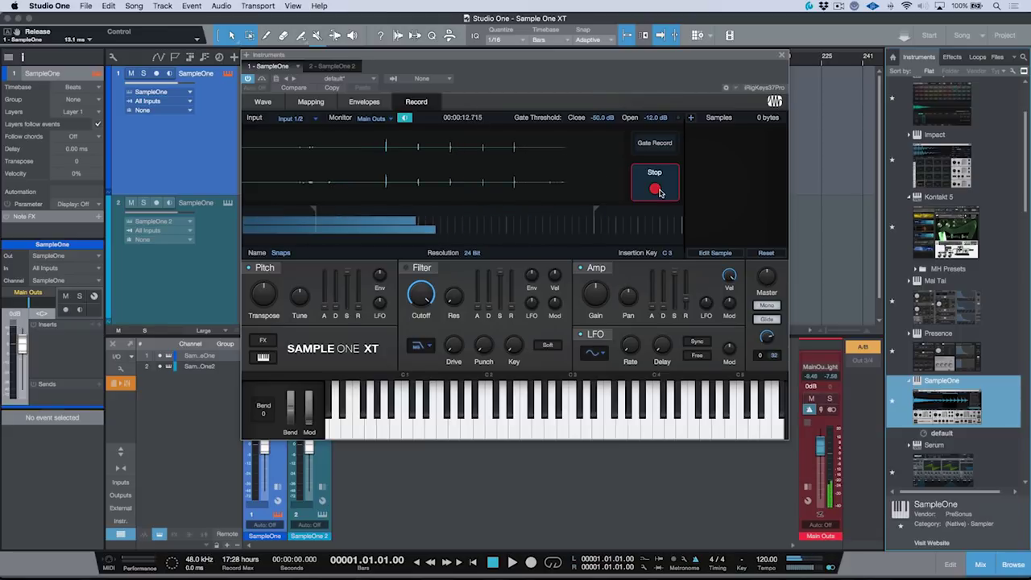
pyautogui.click(658, 191)
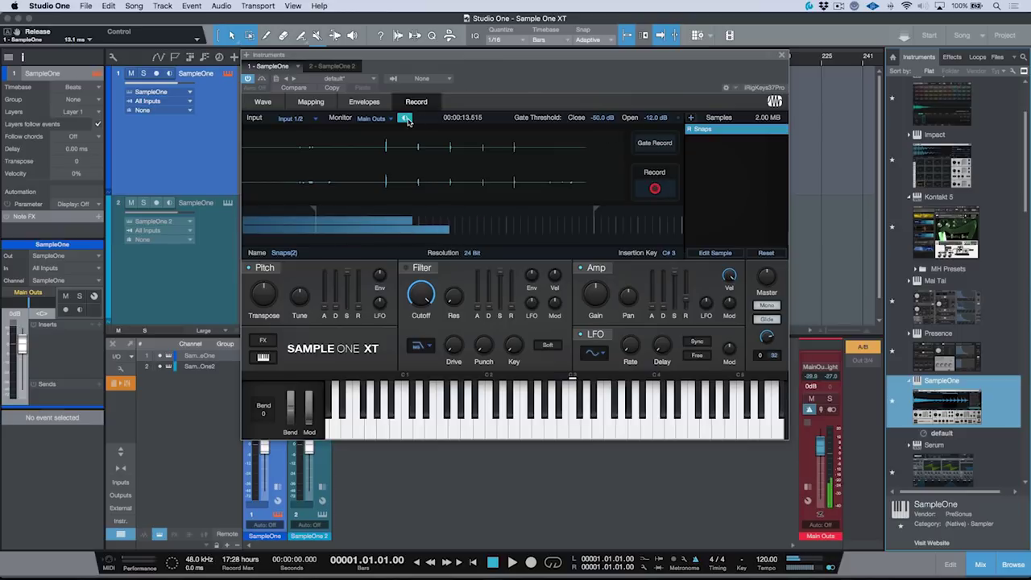
# - In the Snaps waveform, trim the sample start to the onset of the first snap, at about 271670
pyautogui.click(263, 104)
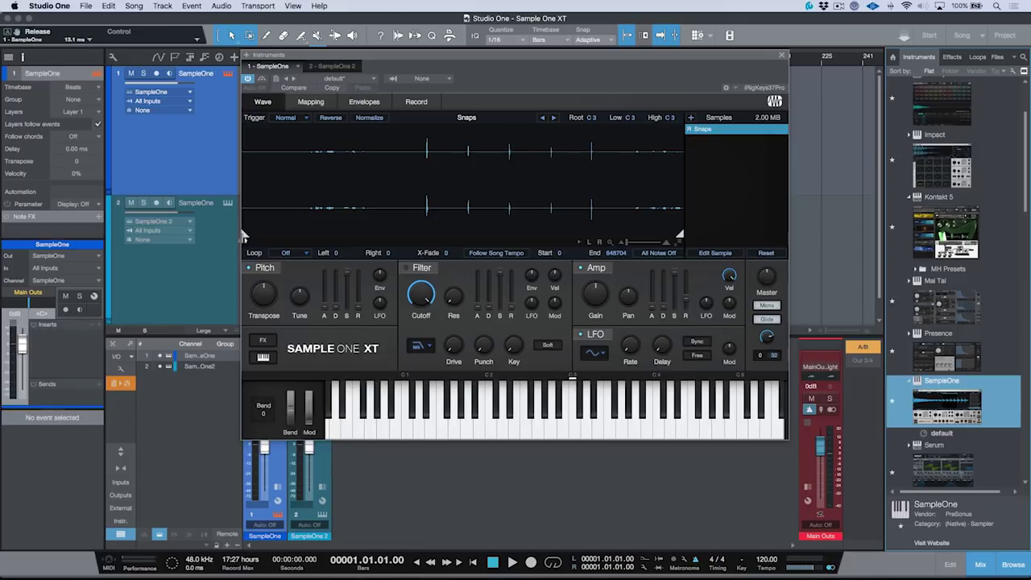
pyautogui.moveTo(244, 234)
pyautogui.mouseDown()
pyautogui.moveTo(409, 210)
pyautogui.moveTo(427, 165)
pyautogui.mouseUp()
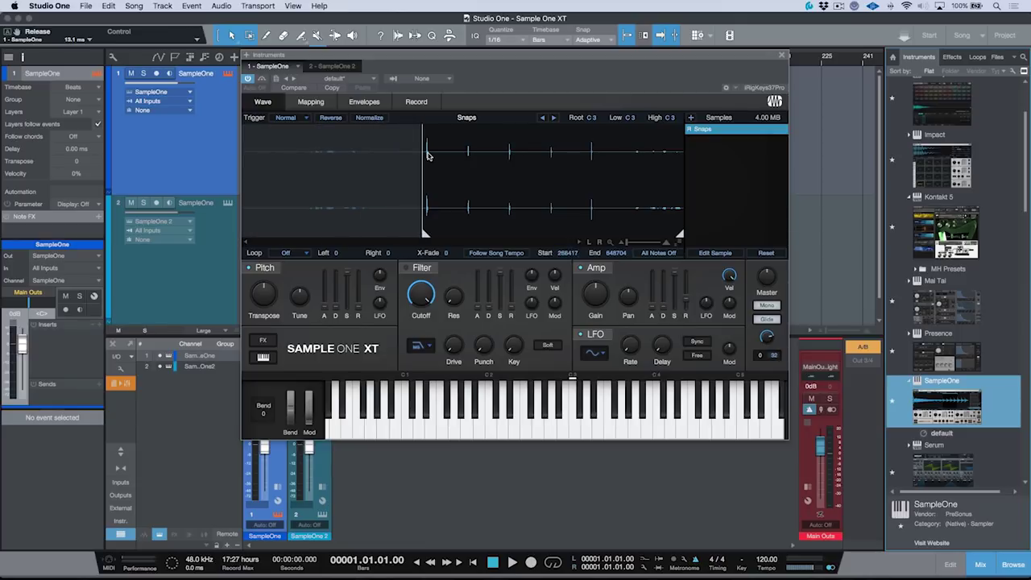
pyautogui.scroll(2, 428, 202)
pyautogui.scroll(2, 427, 201)
pyautogui.moveTo(376, 234); pyautogui.dragTo(430, 234)
pyautogui.scroll(-2, 405, 230)
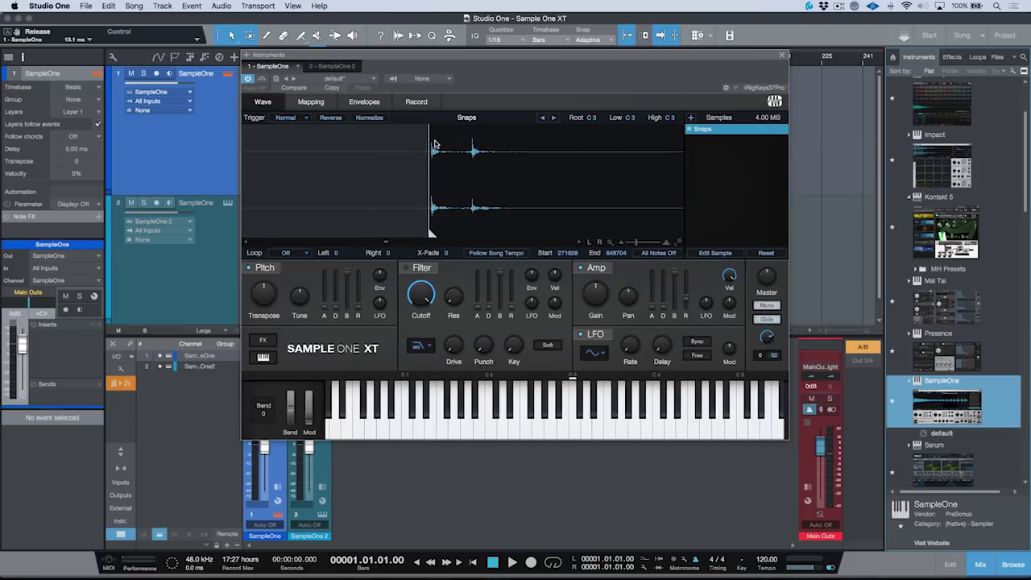
pyautogui.scroll(-2, 422, 230)
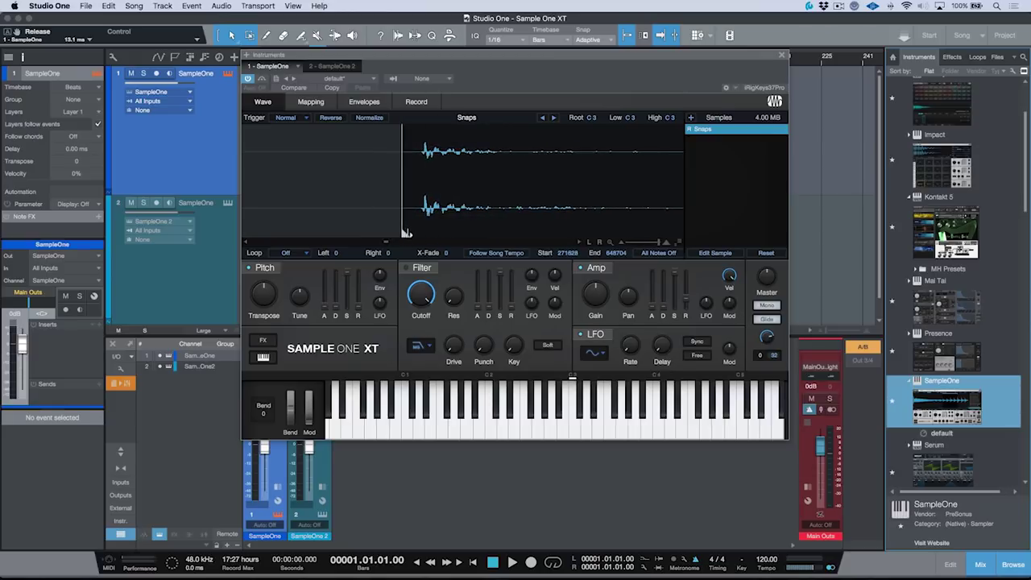
pyautogui.moveTo(407, 234)
pyautogui.mouseDown()
pyautogui.moveTo(449, 230)
pyautogui.moveTo(415, 233)
pyautogui.moveTo(427, 228)
pyautogui.mouseUp()
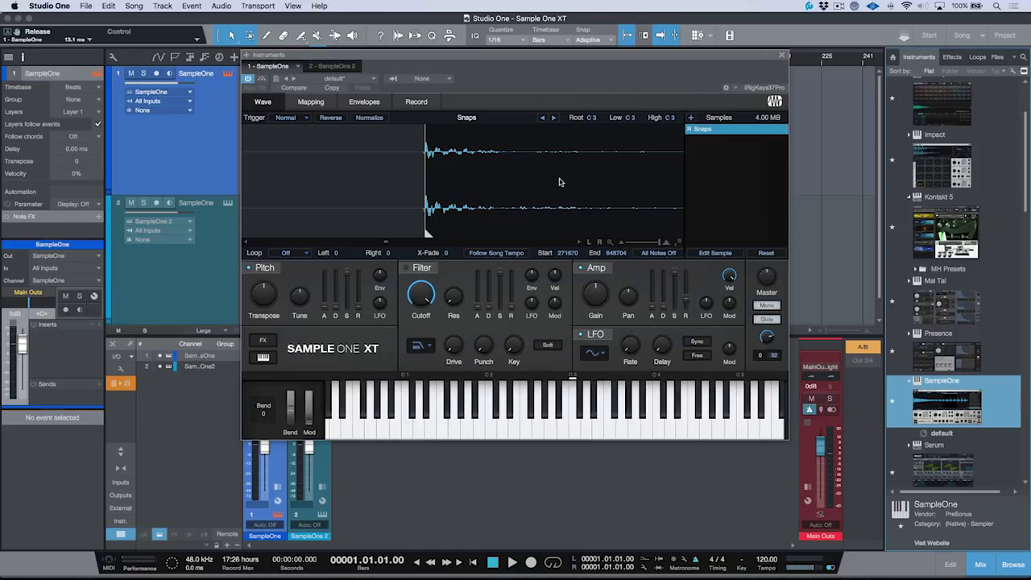
# - Trim the sample end to just after the first snap's decay, at about 273176
pyautogui.hscroll(-3, 553, 175)
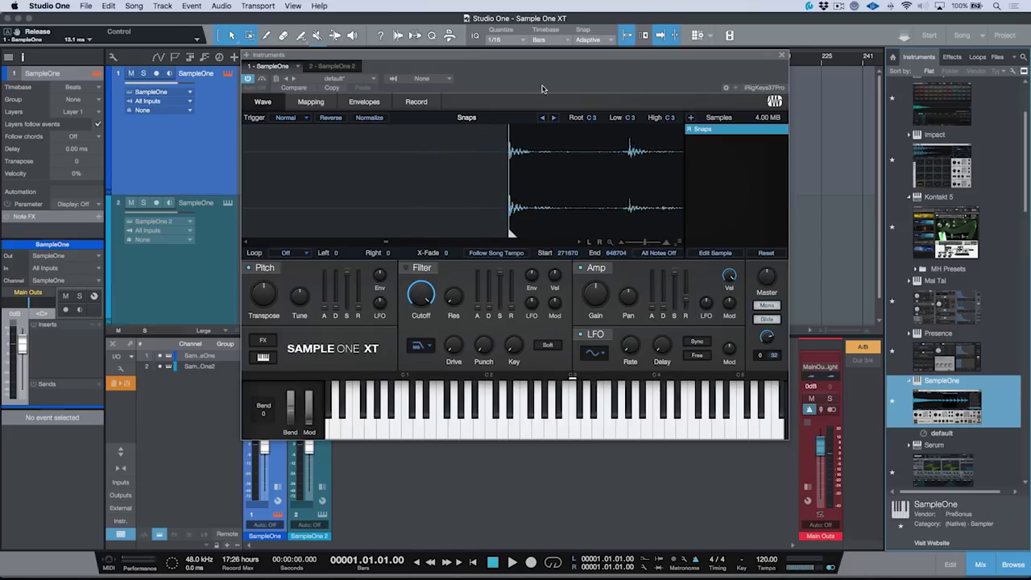
pyautogui.moveTo(640, 243)
pyautogui.mouseDown()
pyautogui.moveTo(660, 244)
pyautogui.moveTo(621, 245)
pyautogui.moveTo(642, 244)
pyautogui.mouseUp()
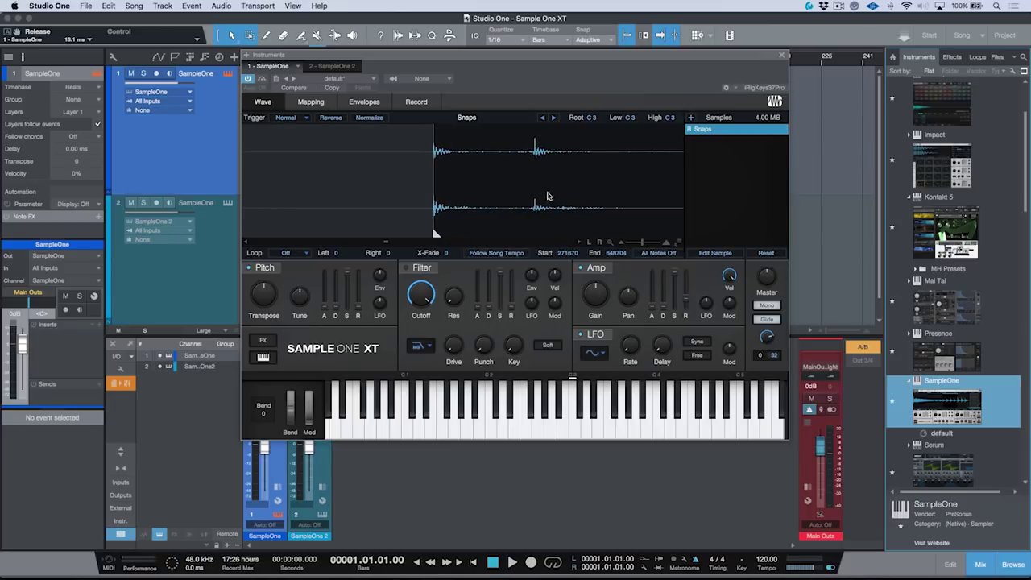
pyautogui.hscroll(-5, 547, 196)
pyautogui.scroll(-3, 600, 207)
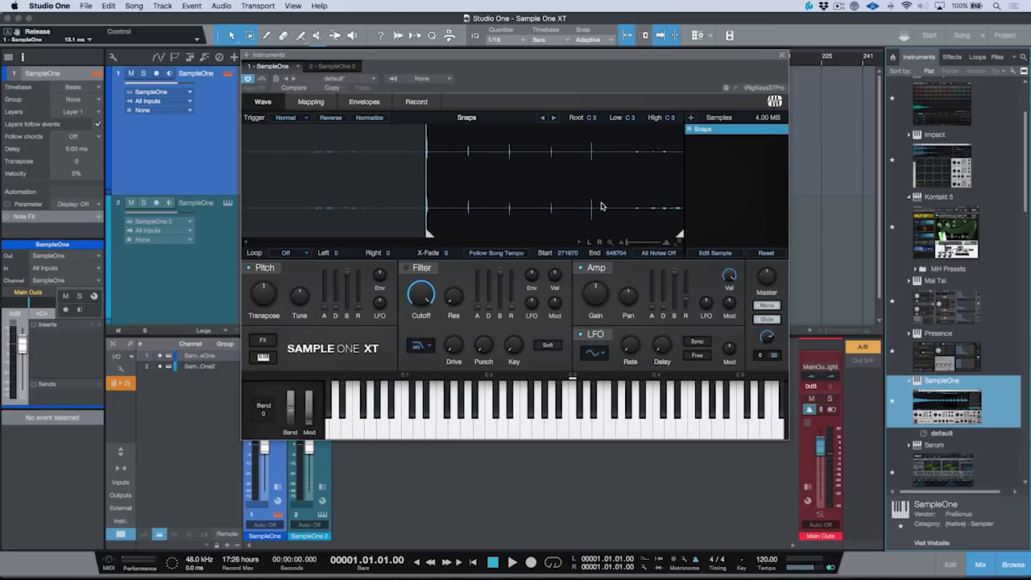
pyautogui.moveTo(679, 235); pyautogui.dragTo(437, 232)
pyautogui.scroll(5, 437, 231)
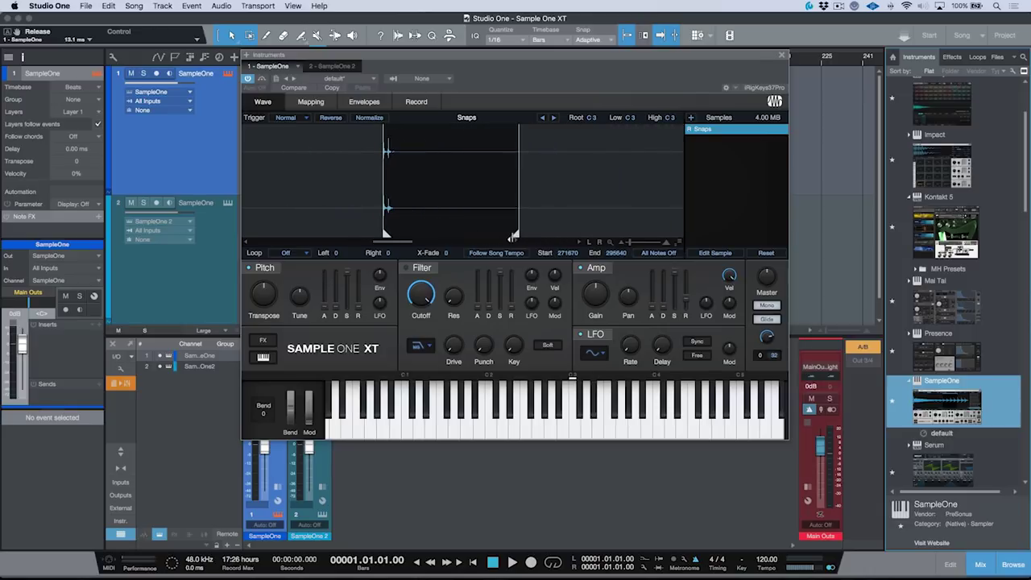
pyautogui.moveTo(512, 237); pyautogui.dragTo(390, 233)
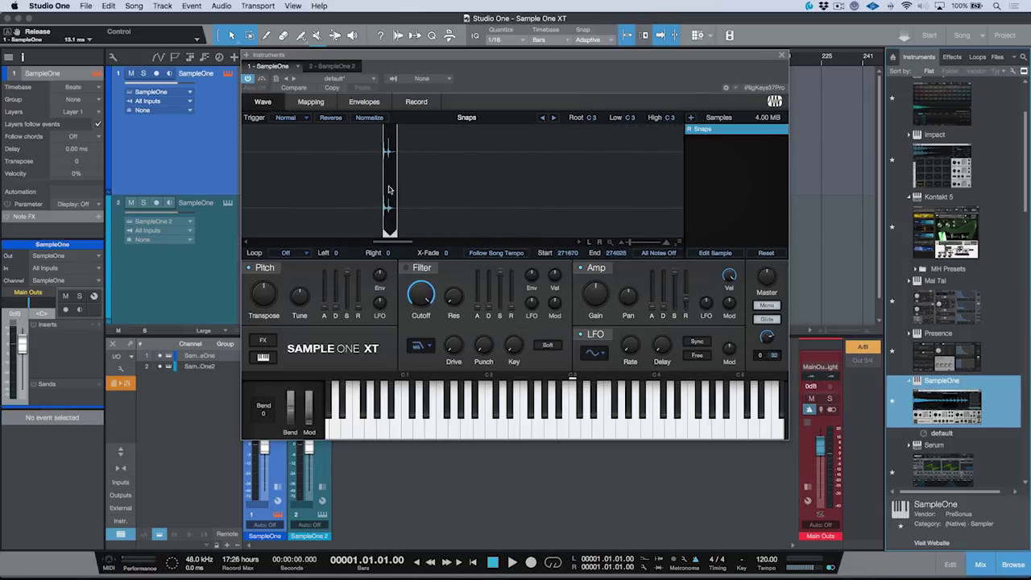
pyautogui.scroll(2, 390, 179)
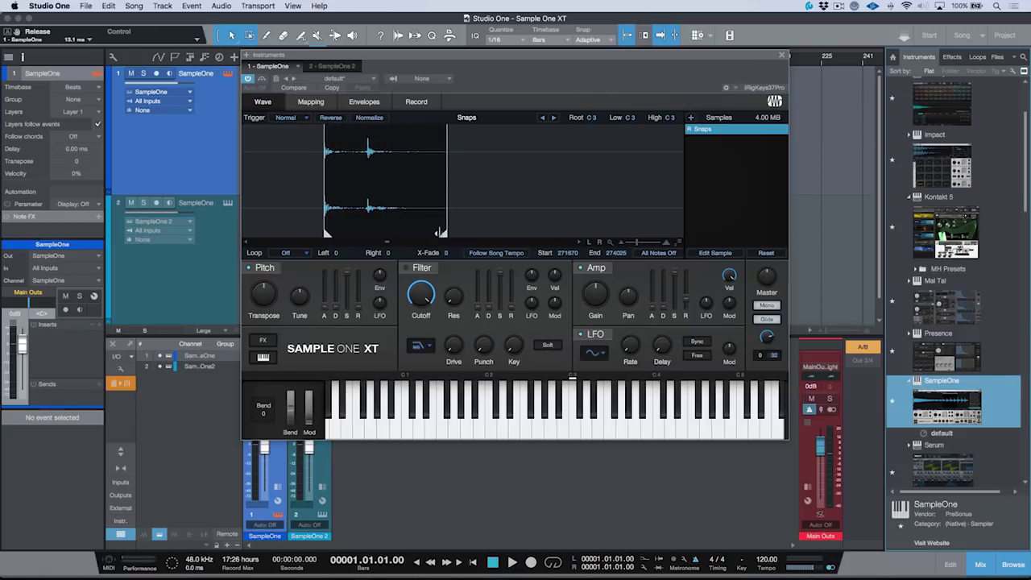
pyautogui.moveTo(439, 236); pyautogui.dragTo(398, 237)
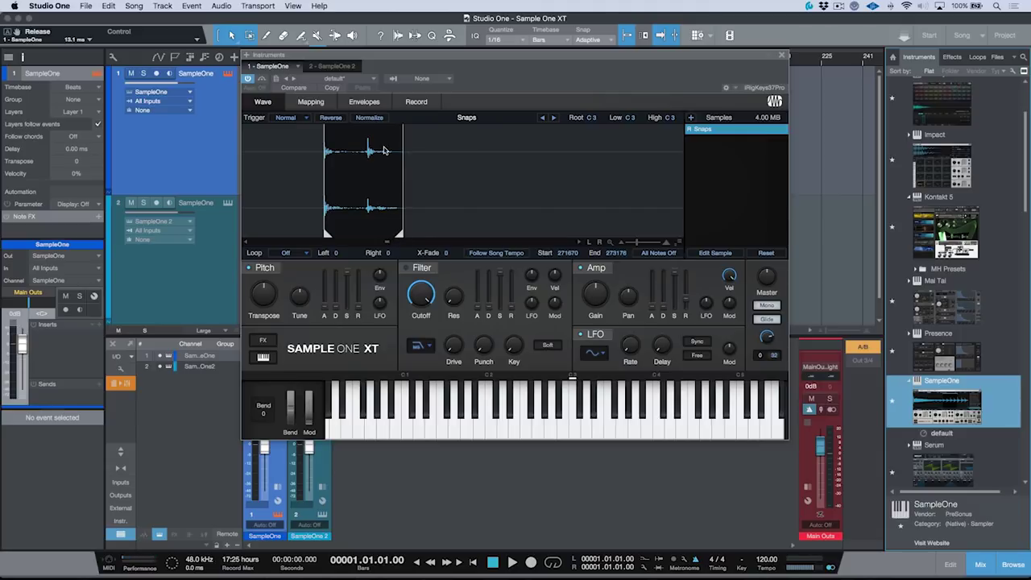
# - Arm the first SampleOne track for recording so the trimmed sample can be played
pyautogui.press('r')
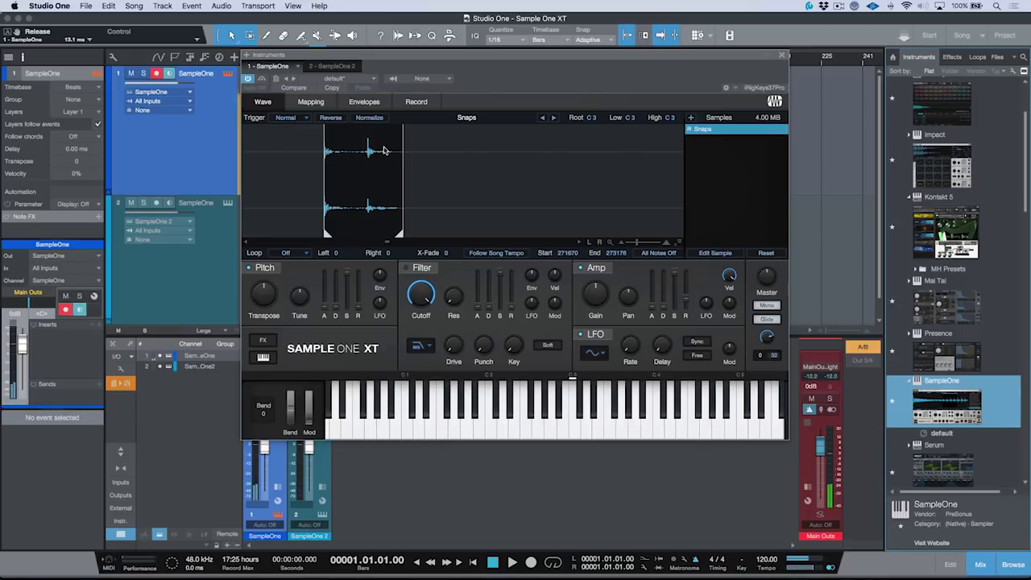
# - Extend the Snaps sample end to about 274797 and normalize the sample
pyautogui.moveTo(395, 232)
pyautogui.mouseDown()
pyautogui.moveTo(493, 233)
pyautogui.moveTo(483, 232)
pyautogui.mouseUp()
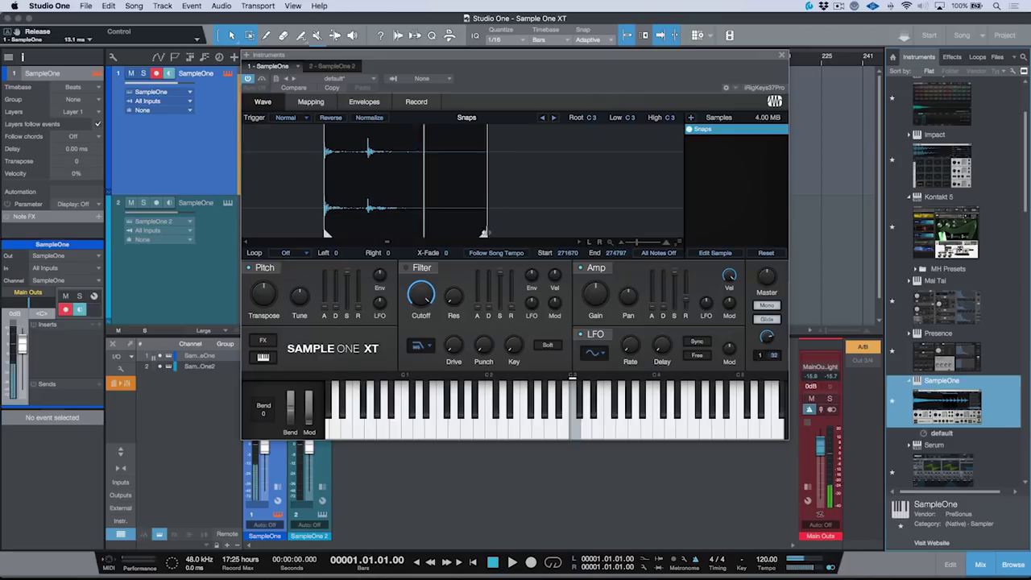
pyautogui.click(375, 117)
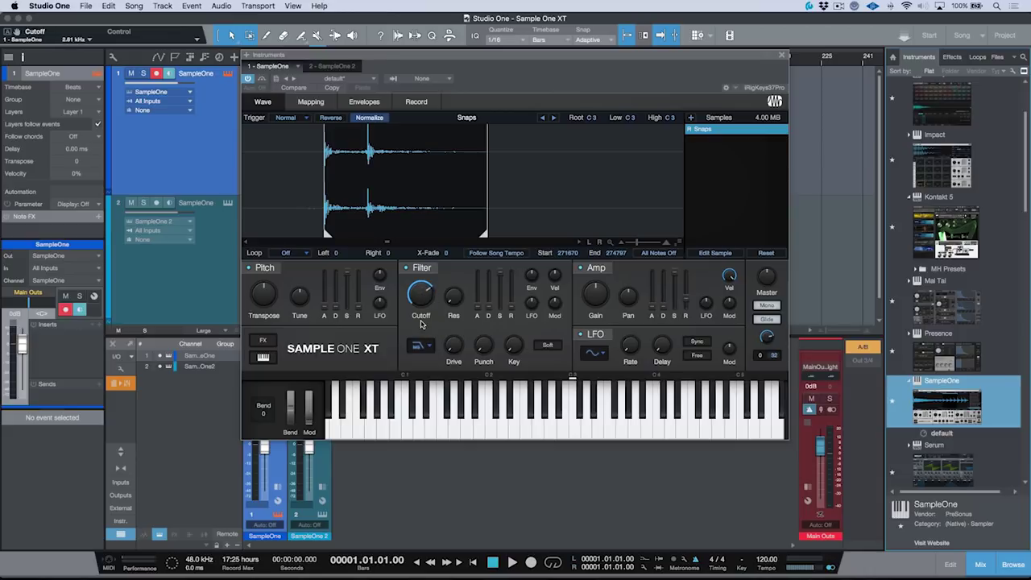
# - Turn off the sampler's filter, show its effects section and audition the flanger modulation and delay on the snap
pyautogui.click(429, 273)
pyautogui.click(263, 343)
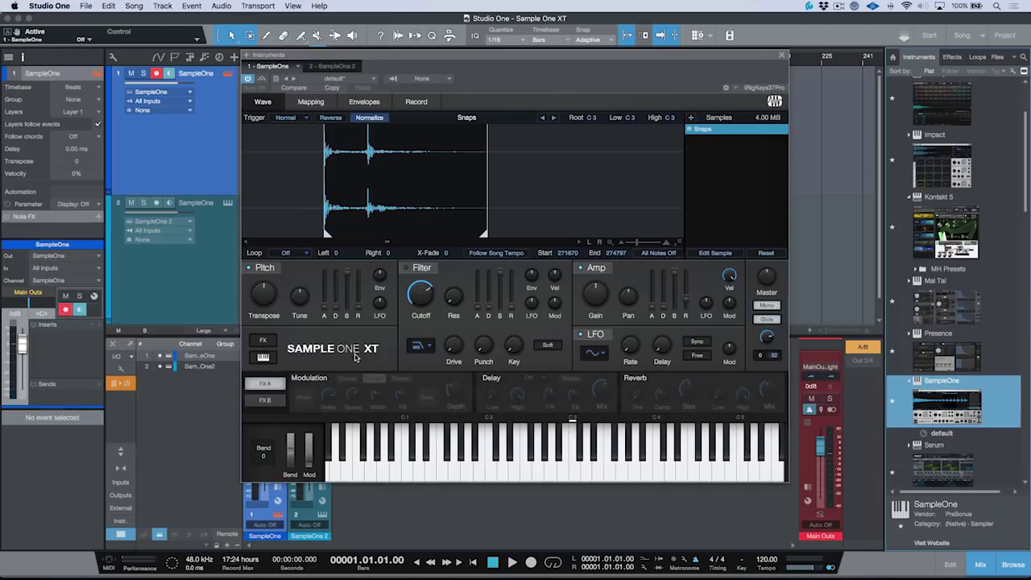
pyautogui.click(298, 378)
pyautogui.click(489, 378)
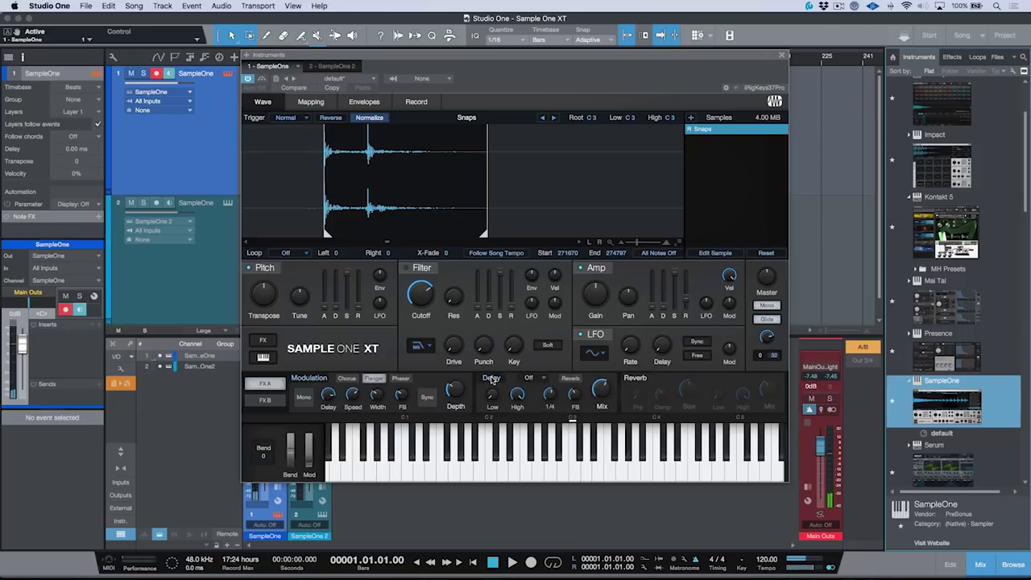
pyautogui.click(492, 378)
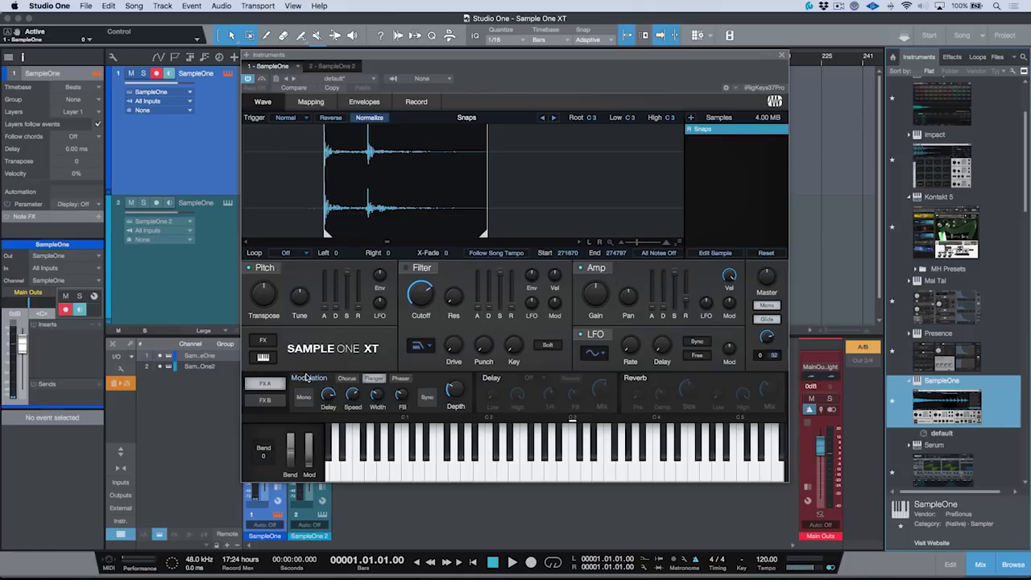
pyautogui.click(306, 377)
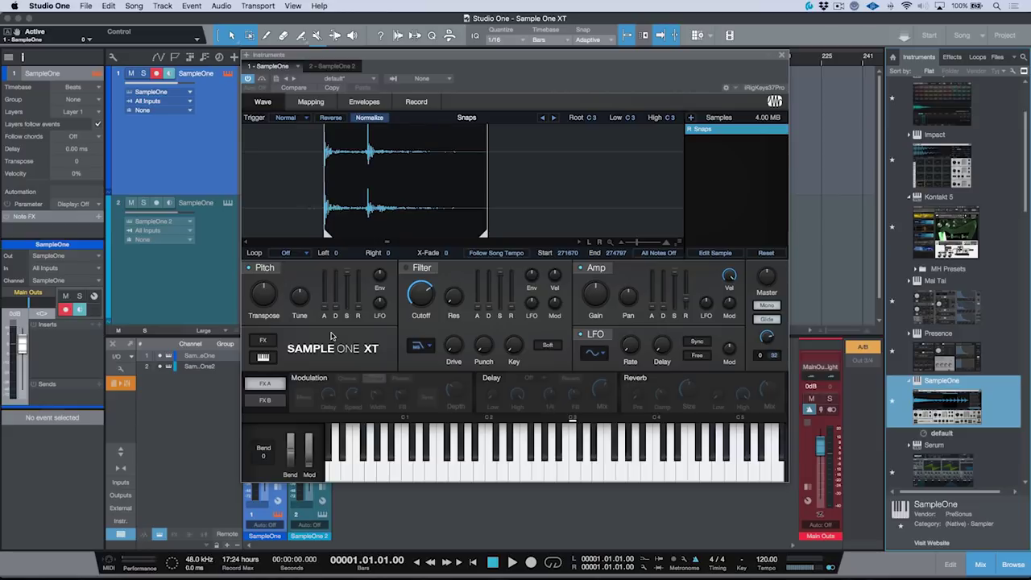
# - Close the instrument editor, select the second SampleOne track and reduce the track height to Medium
pyautogui.click(781, 55)
pyautogui.click(222, 236)
pyautogui.click(226, 205)
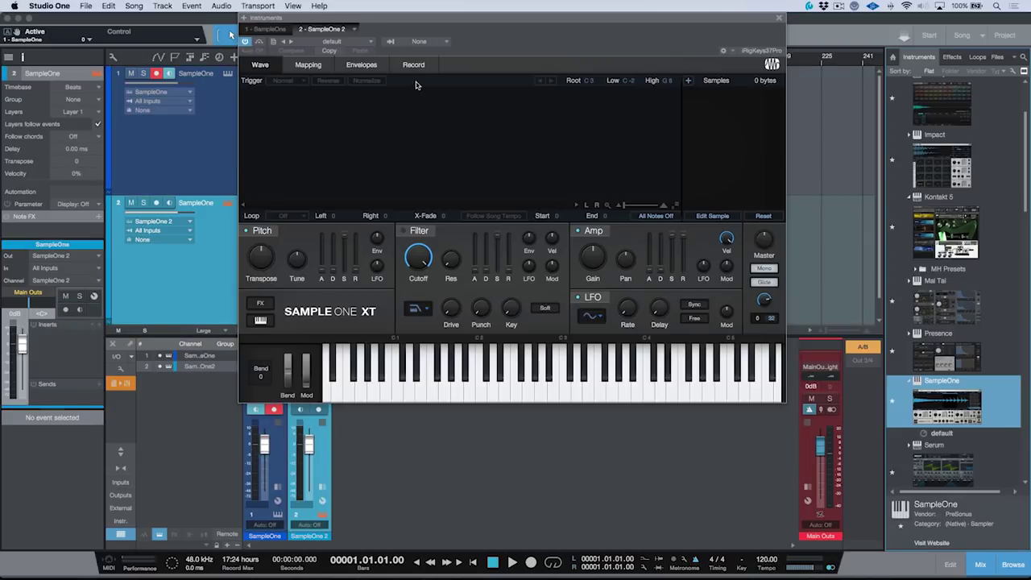
pyautogui.click(778, 18)
pyautogui.hotkey('alt', 'w')
pyautogui.hotkey('alt', 'w')
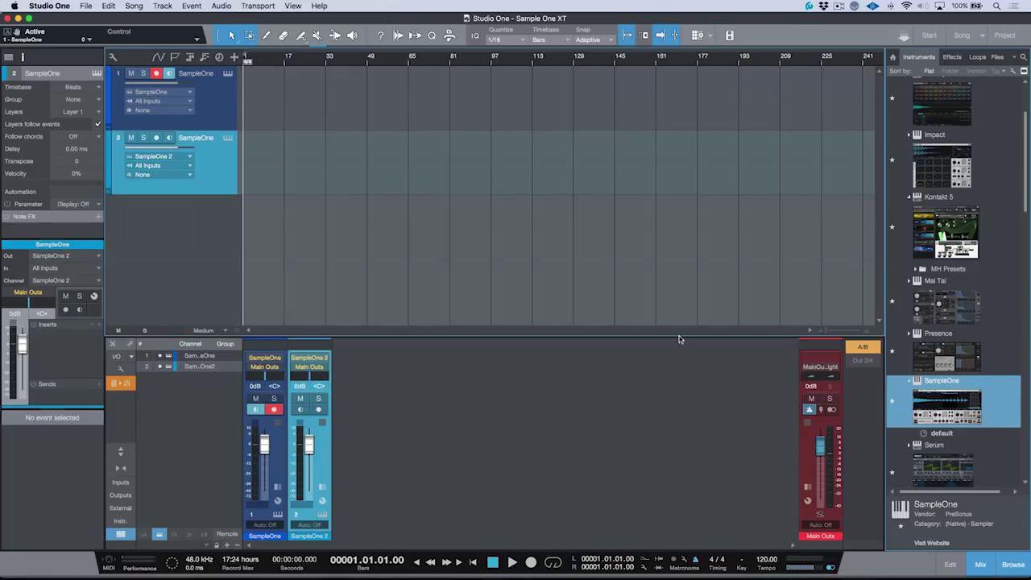
# - Add a Mai Tai synth on a new track and load the EDM Synth Classics preset Bass - Deskbass
pyautogui.click(948, 309)
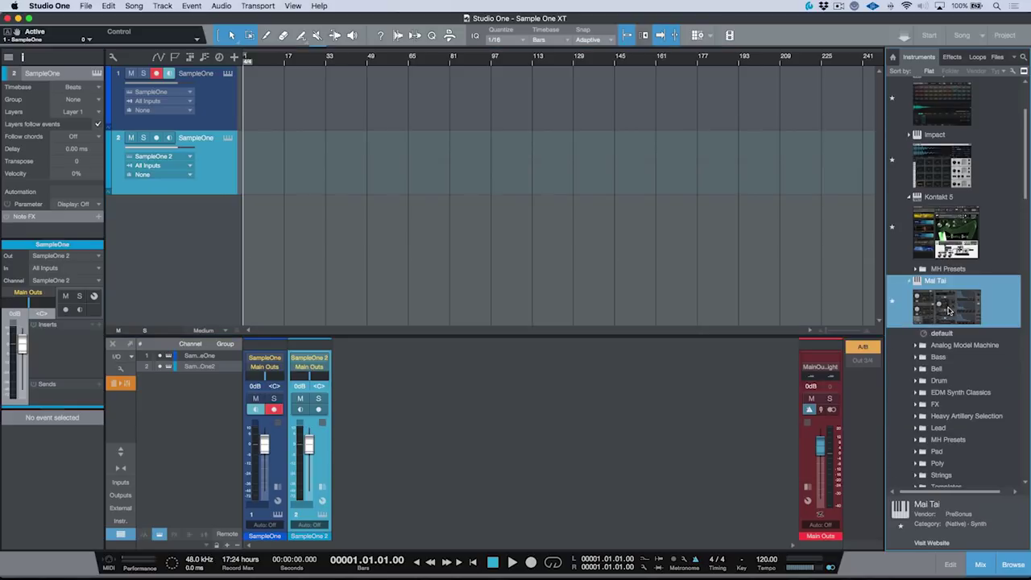
pyautogui.moveTo(948, 309); pyautogui.dragTo(510, 267)
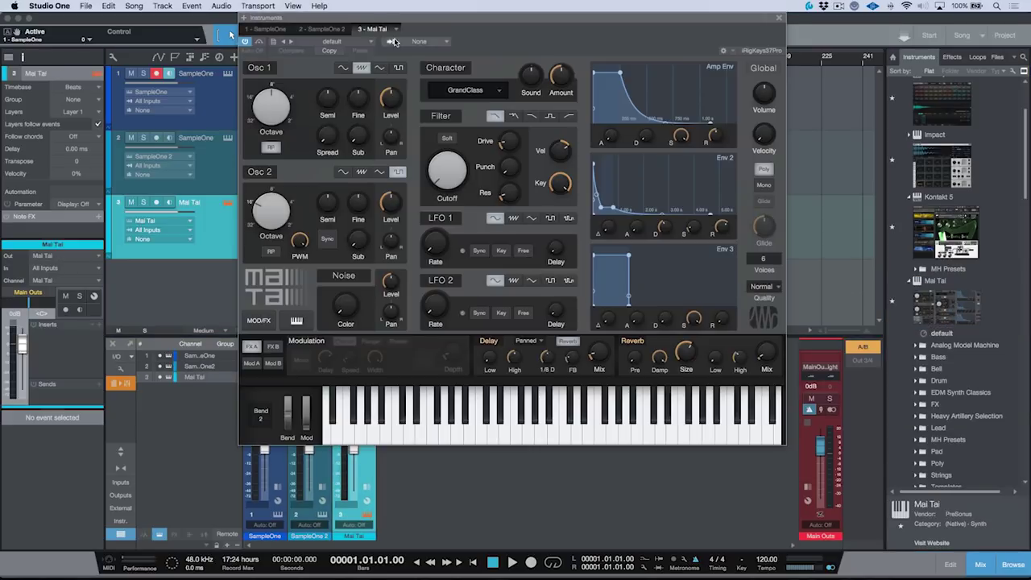
pyautogui.click(332, 43)
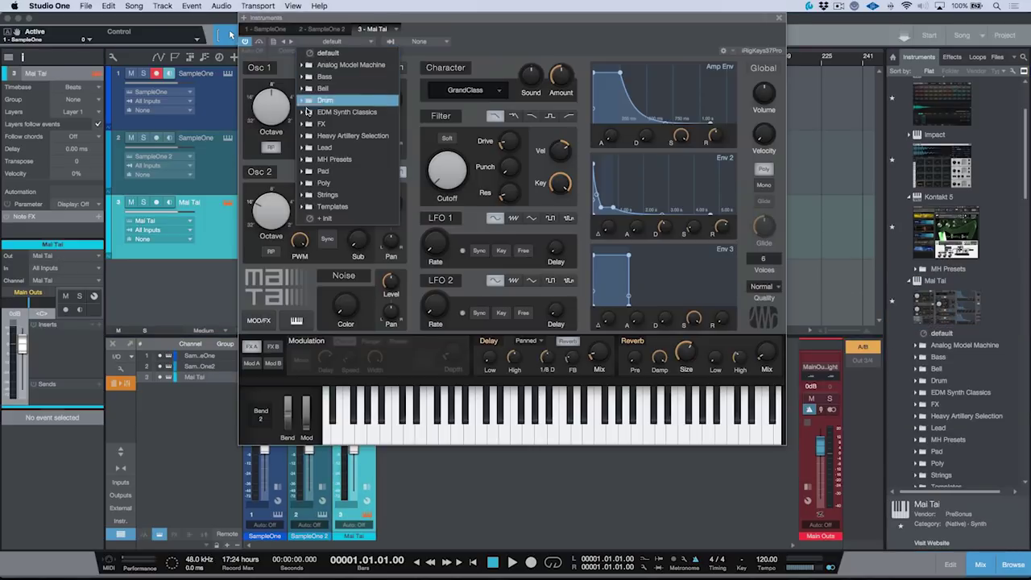
pyautogui.click(317, 113)
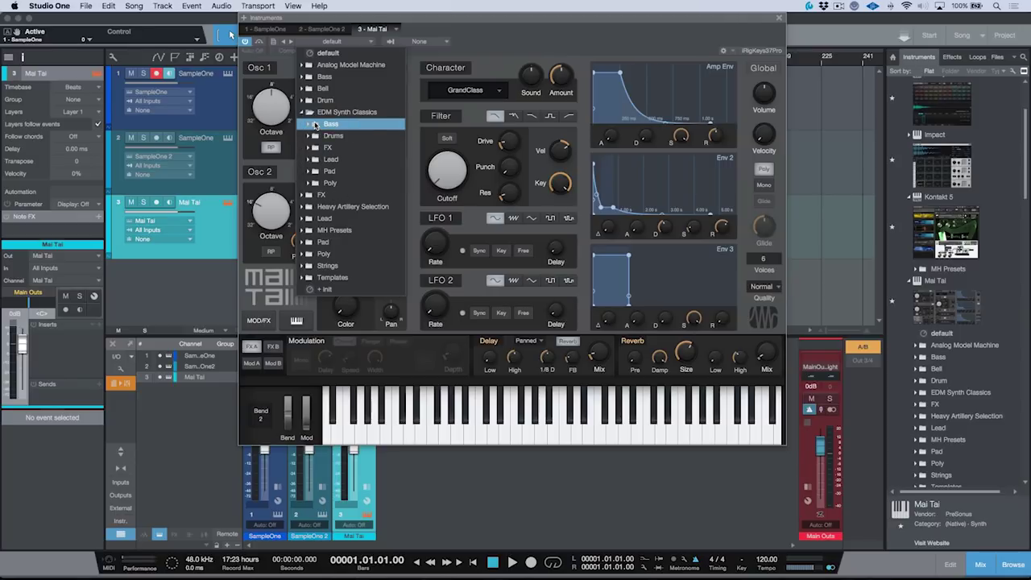
pyautogui.click(329, 124)
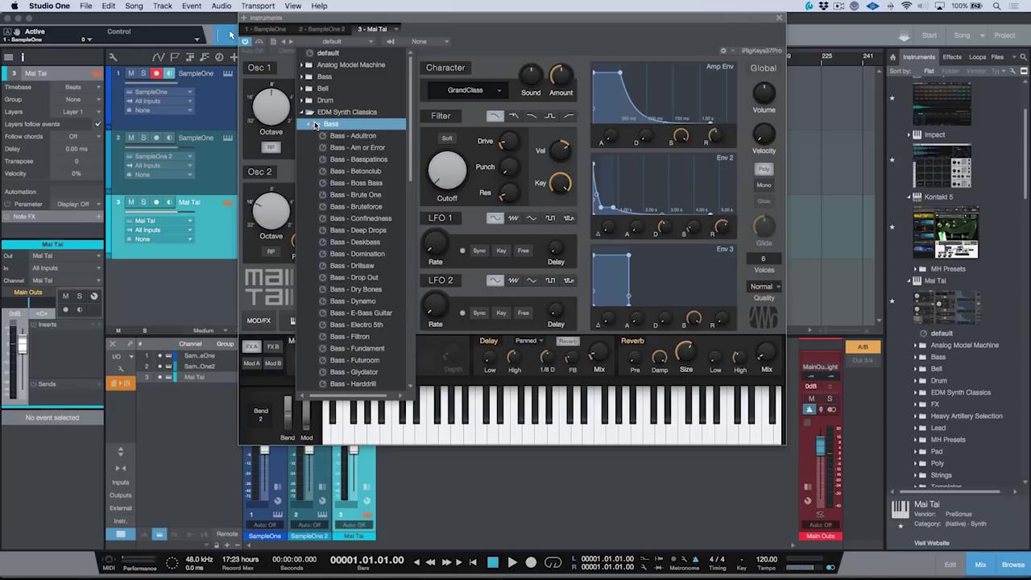
pyautogui.click(376, 195)
pyautogui.click(375, 183)
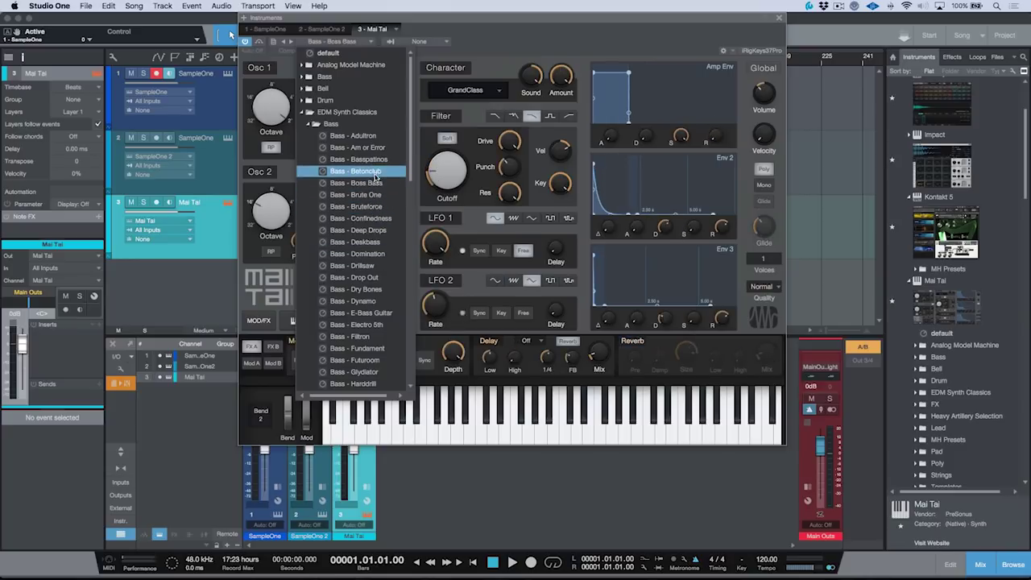
pyautogui.click(362, 243)
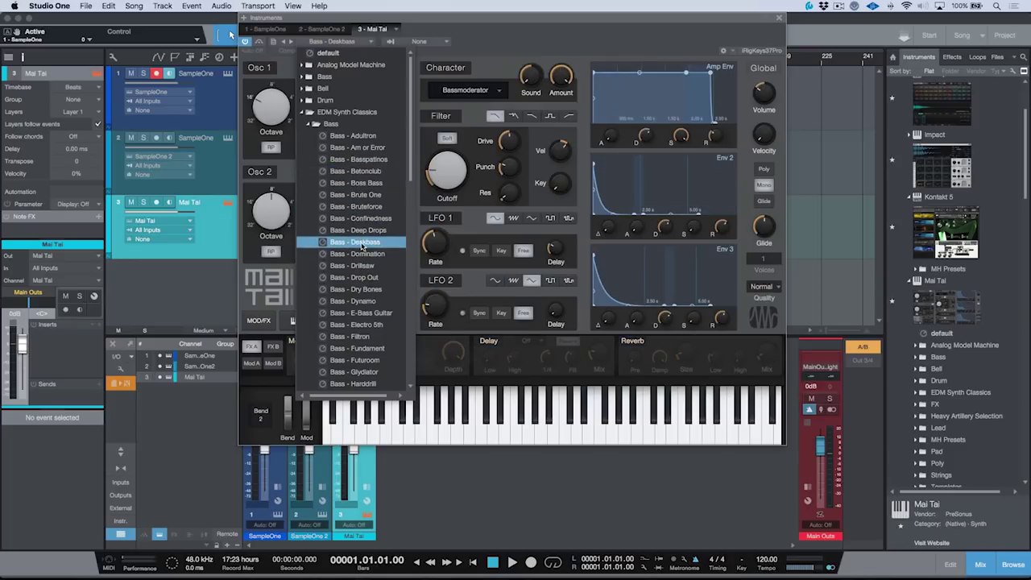
# - Select the Mai Tai track and disarm the first SampleOne track so only the bass synth plays
pyautogui.click(163, 204)
pyautogui.click(160, 203)
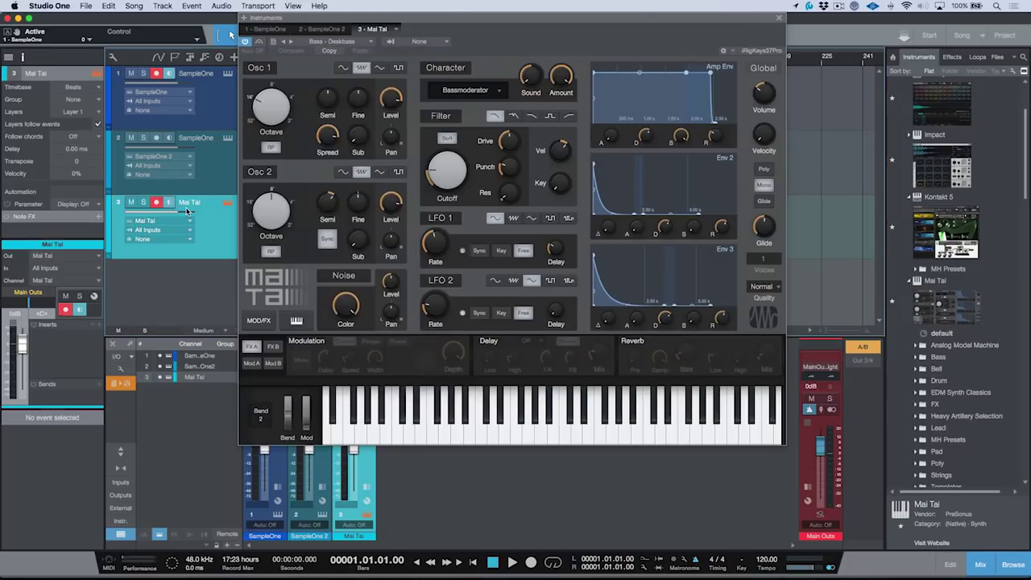
pyautogui.moveTo(187, 211)
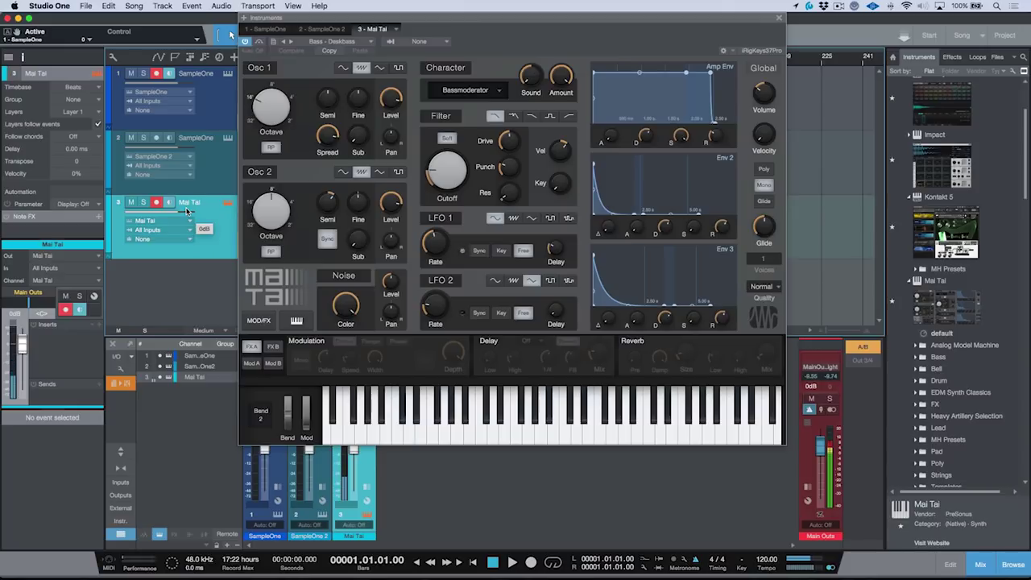
pyautogui.click(156, 73)
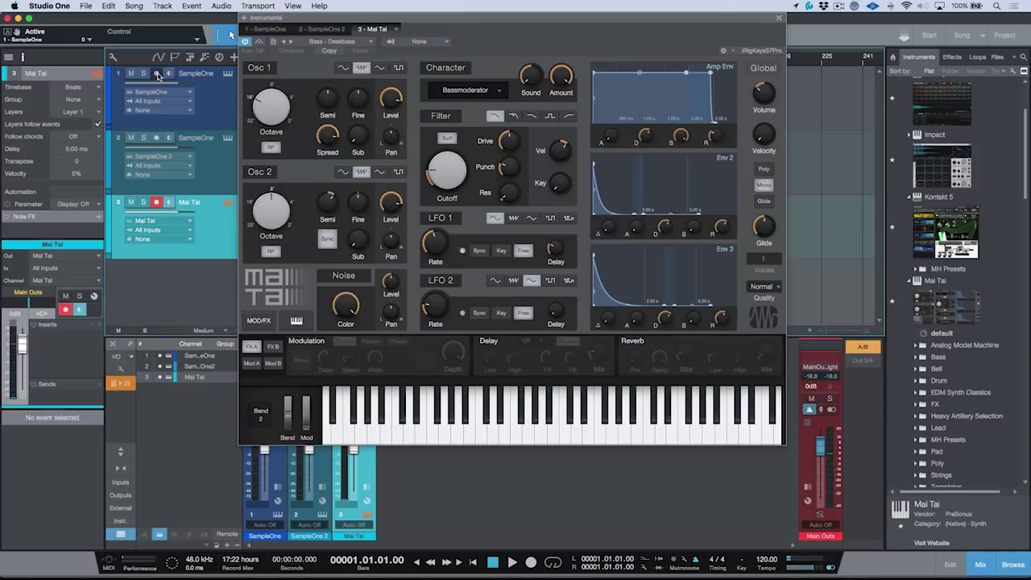
# - Show the recording page of the second SampleOne and set its input to the Mai Tai instrument
pyautogui.click(228, 140)
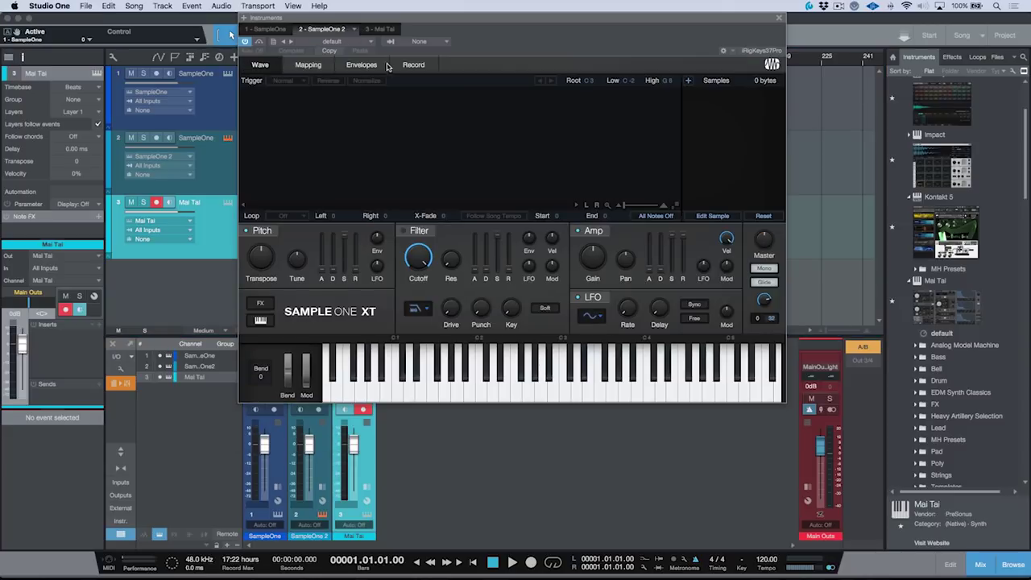
pyautogui.click(422, 65)
pyautogui.click(306, 81)
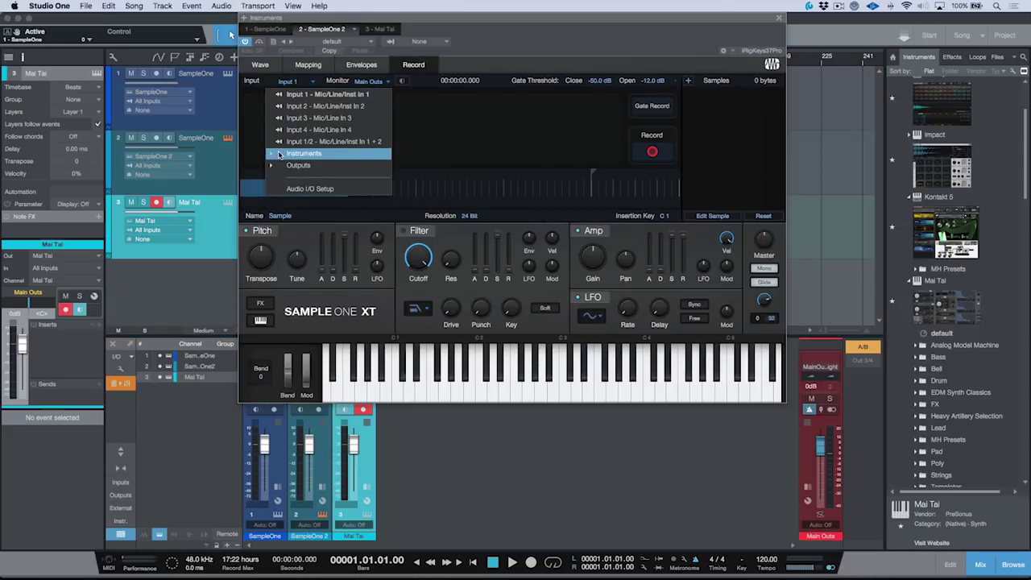
pyautogui.click(282, 153)
pyautogui.click(296, 190)
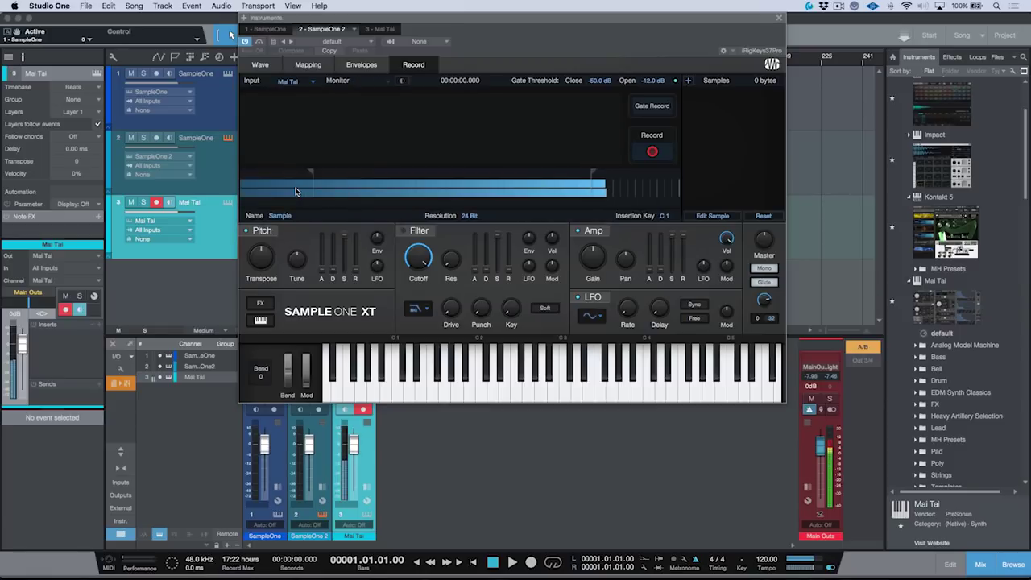
# - Name the new sample with the player's first name followed by Bass, and set the recording resolution to 32 Bit Float
pyautogui.doubleClick(281, 215)
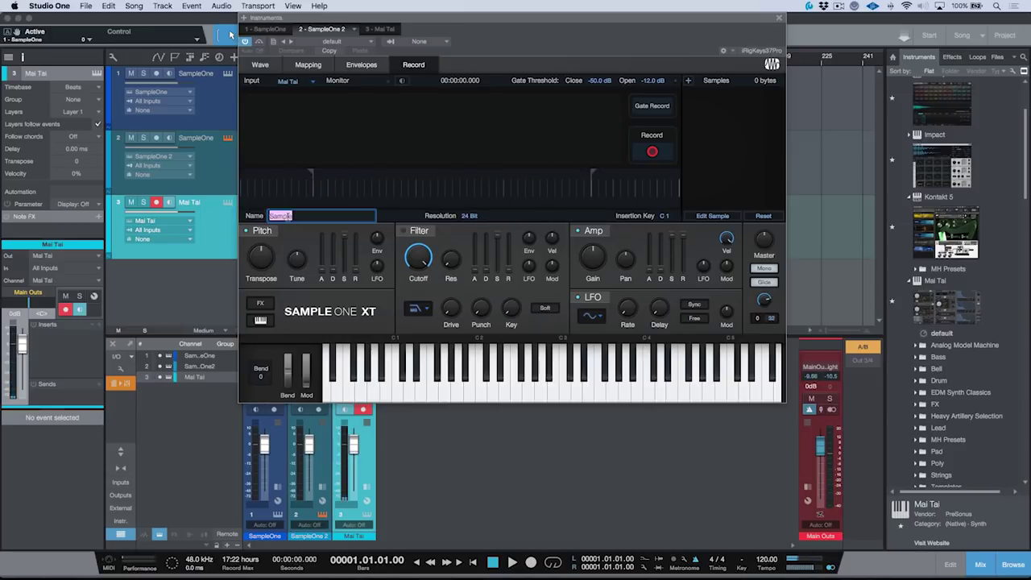
pyautogui.write('Aris Bass')
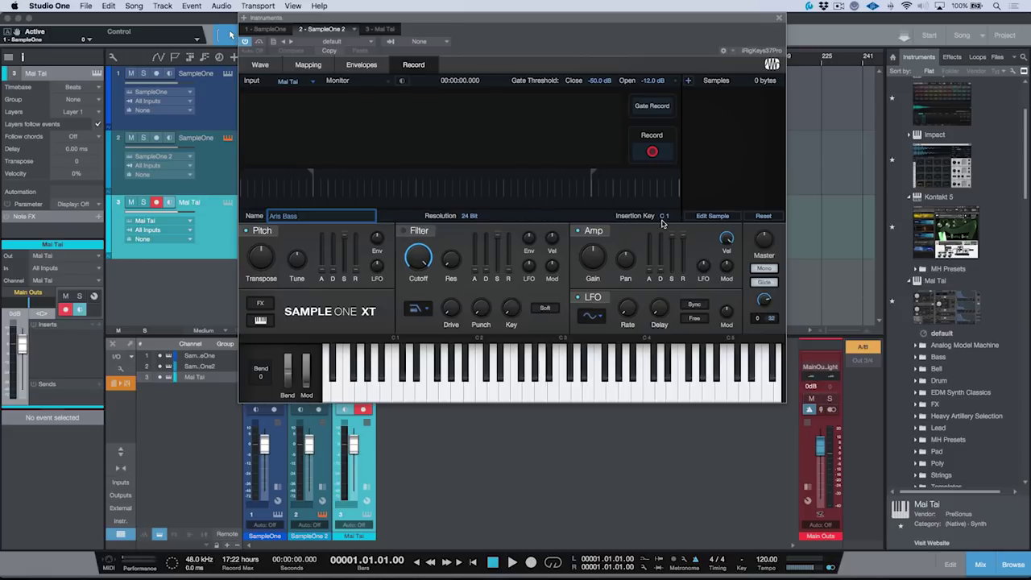
pyautogui.click(470, 218)
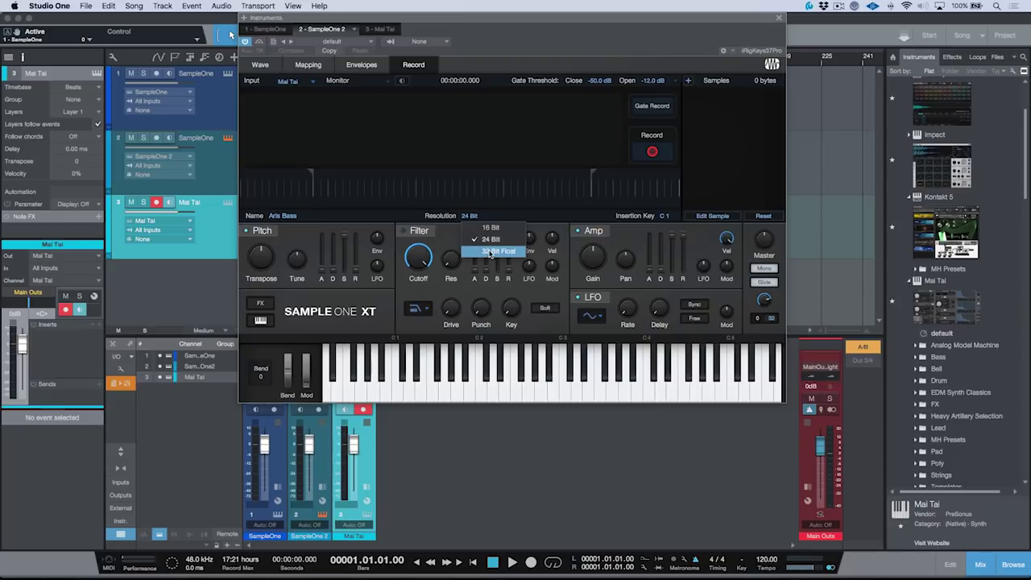
pyautogui.click(492, 251)
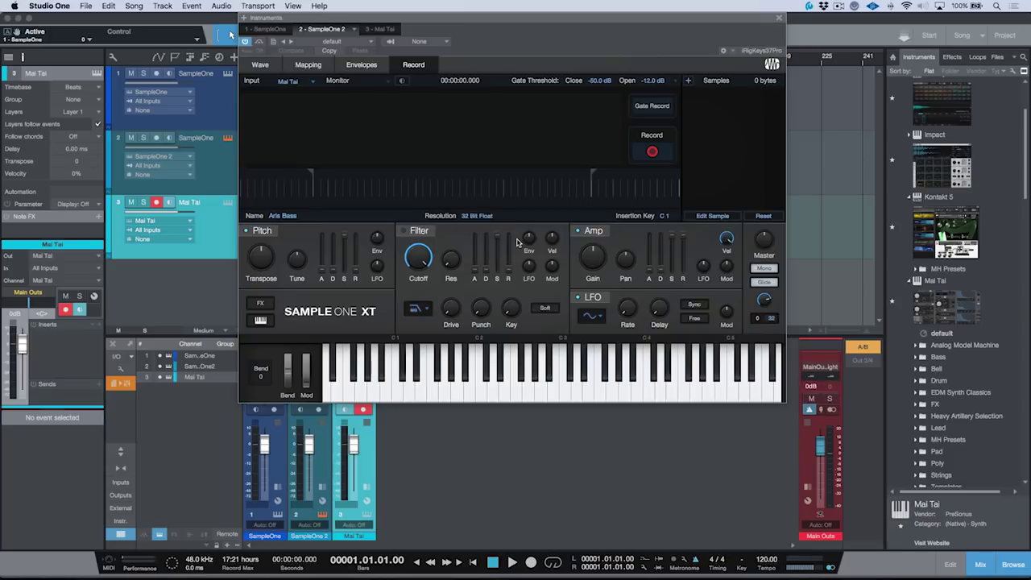
# - Record the Mai Tai bass into the second SampleOne for about 12.4 seconds
pyautogui.click(653, 152)
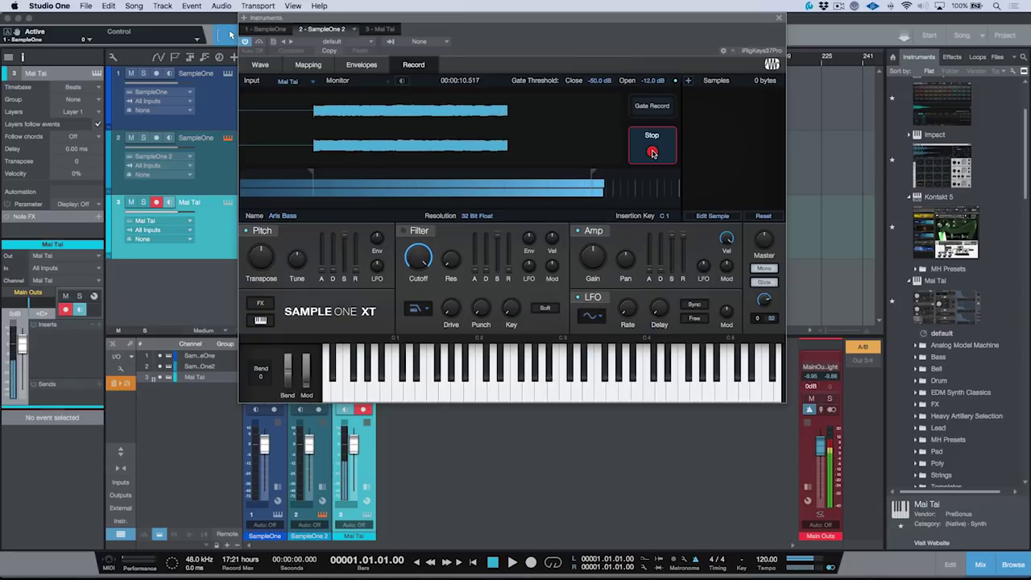
pyautogui.click(653, 153)
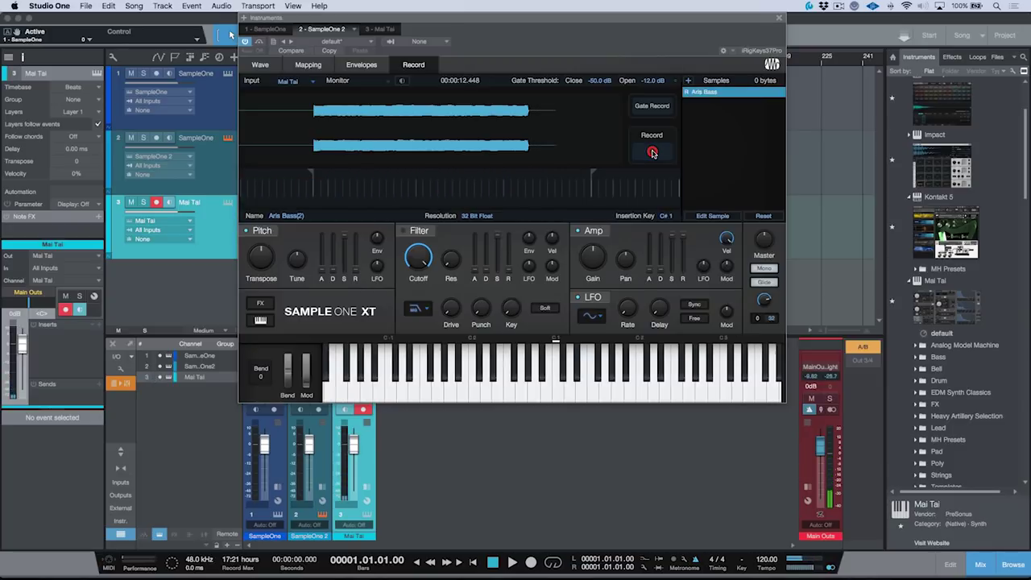
# - Trim the bass sample's start to the onset of the note, at about 141356
pyautogui.click(271, 66)
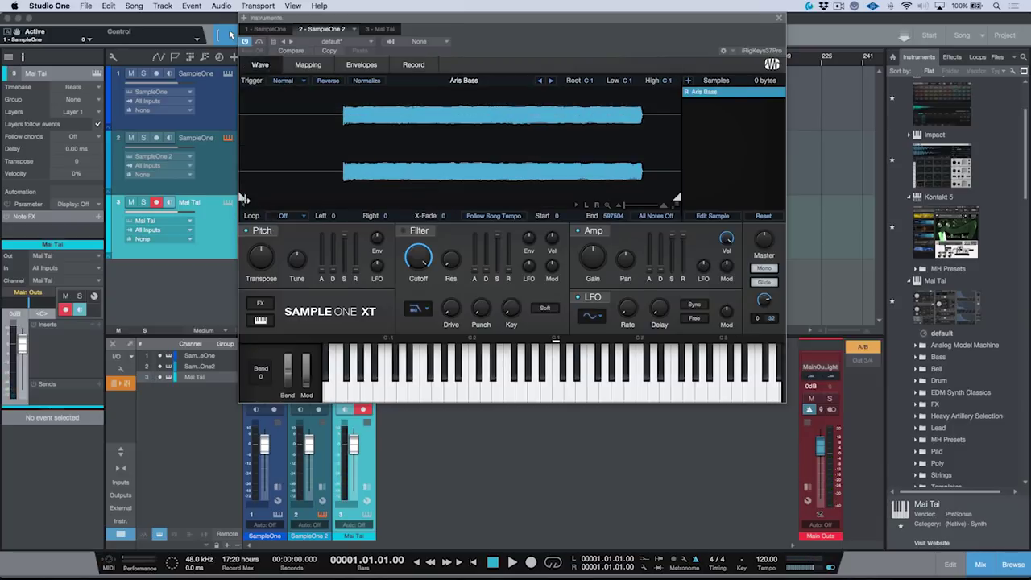
pyautogui.moveTo(244, 199)
pyautogui.mouseDown()
pyautogui.moveTo(377, 190)
pyautogui.moveTo(350, 185)
pyautogui.mouseUp()
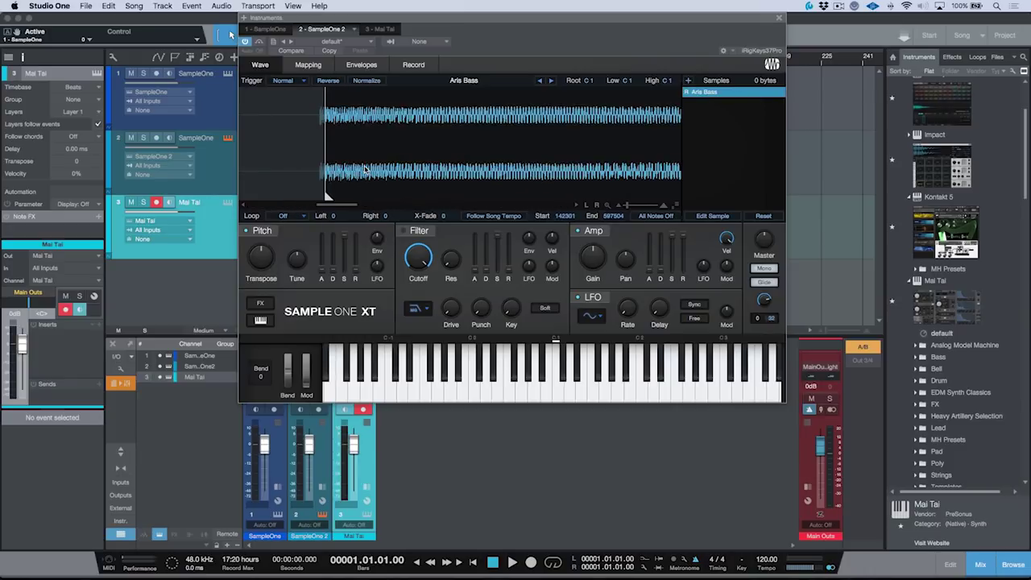
pyautogui.moveTo(333, 194)
pyautogui.mouseDown()
pyautogui.moveTo(311, 194)
pyautogui.moveTo(375, 191)
pyautogui.moveTo(337, 190)
pyautogui.moveTo(348, 191)
pyautogui.mouseUp()
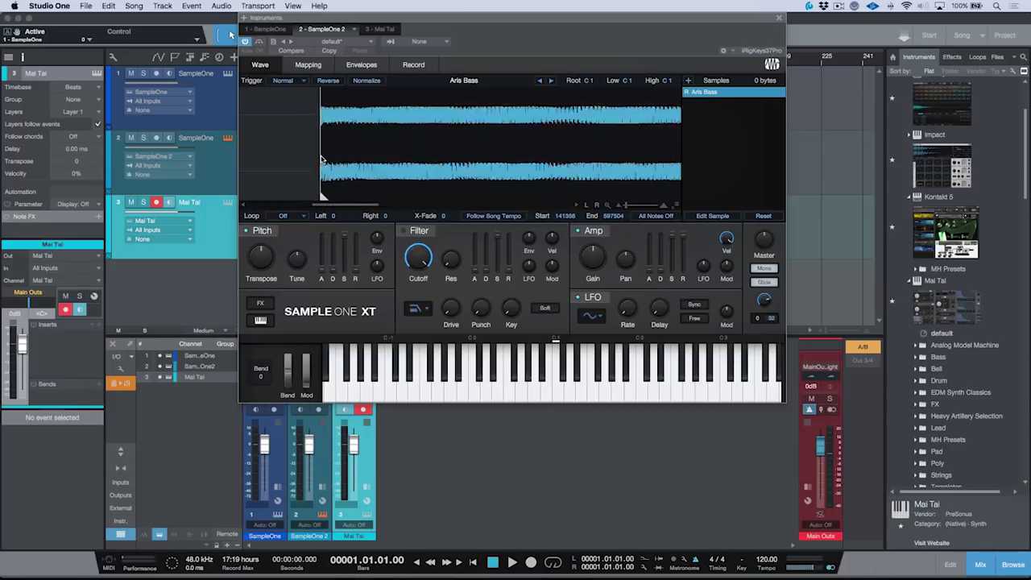
# - Arm the second SampleOne track and set the bass sample's key range to low C 0 and high C 3
pyautogui.click(215, 173)
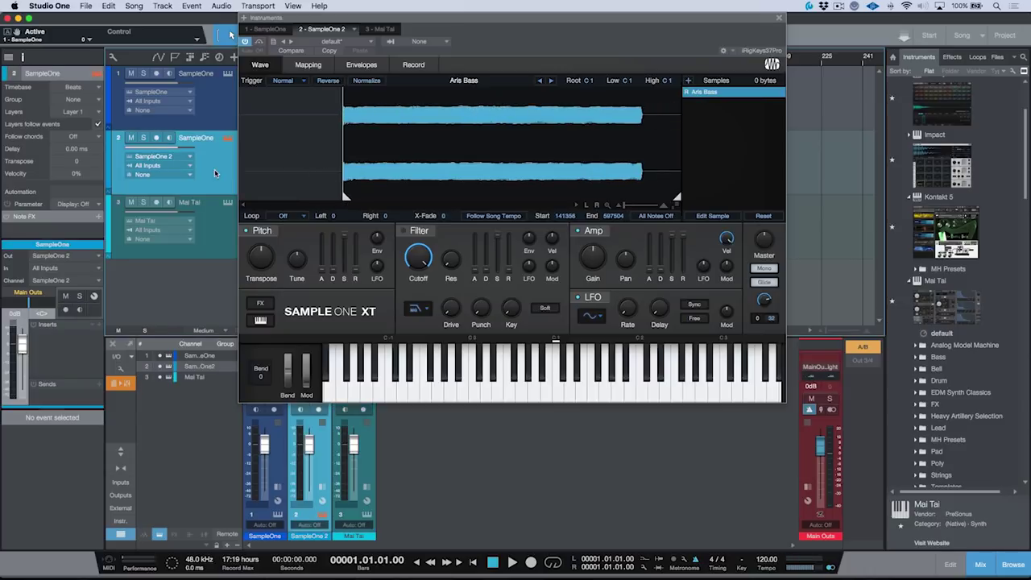
pyautogui.click(157, 138)
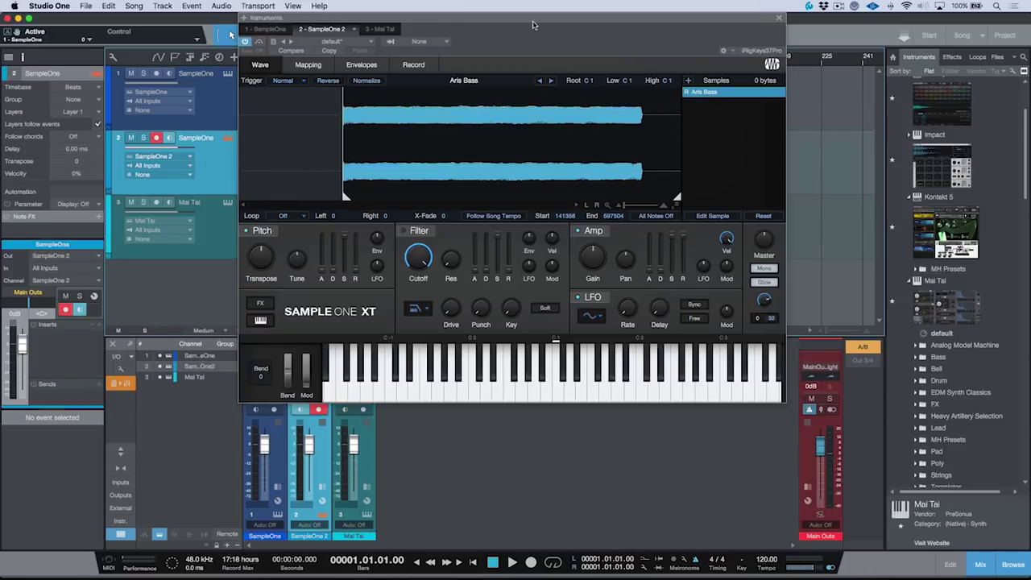
pyautogui.doubleClick(628, 80)
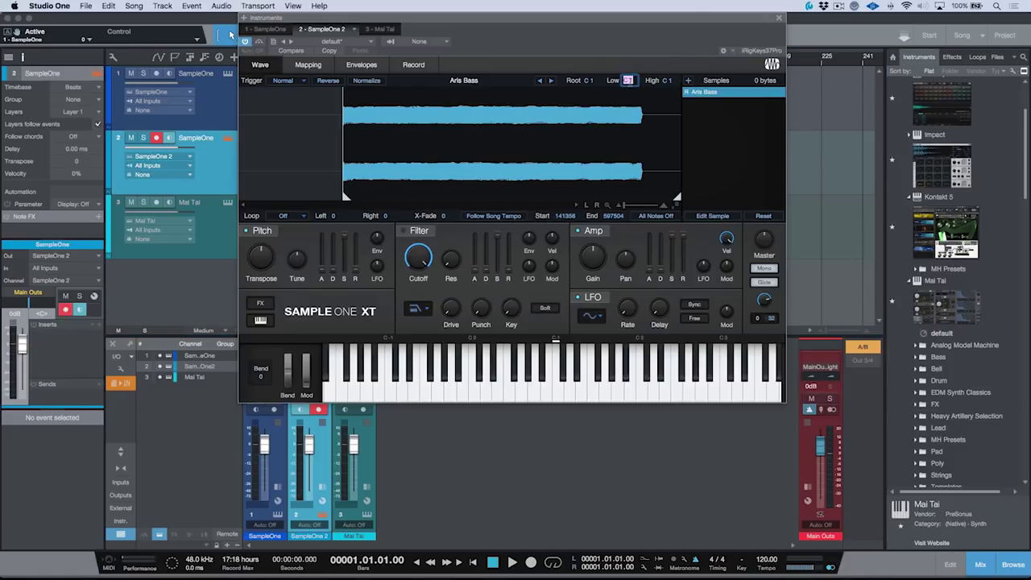
pyautogui.press('Return')
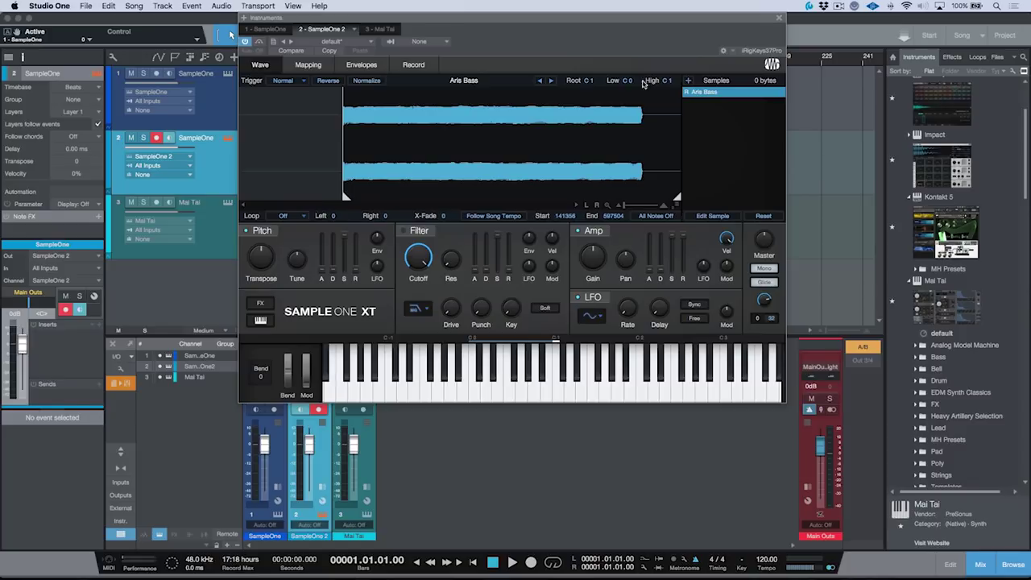
pyautogui.doubleClick(667, 82)
pyautogui.press('Return')
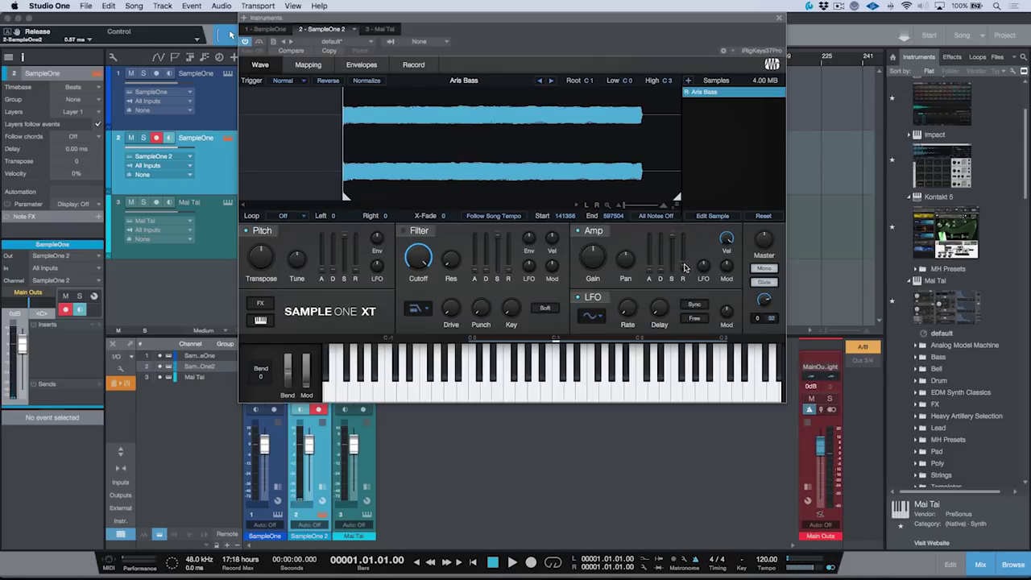
# - Shape the bass sample's amplitude envelope with a release of 15.4 ms and a release curve of -0.33
pyautogui.click(371, 68)
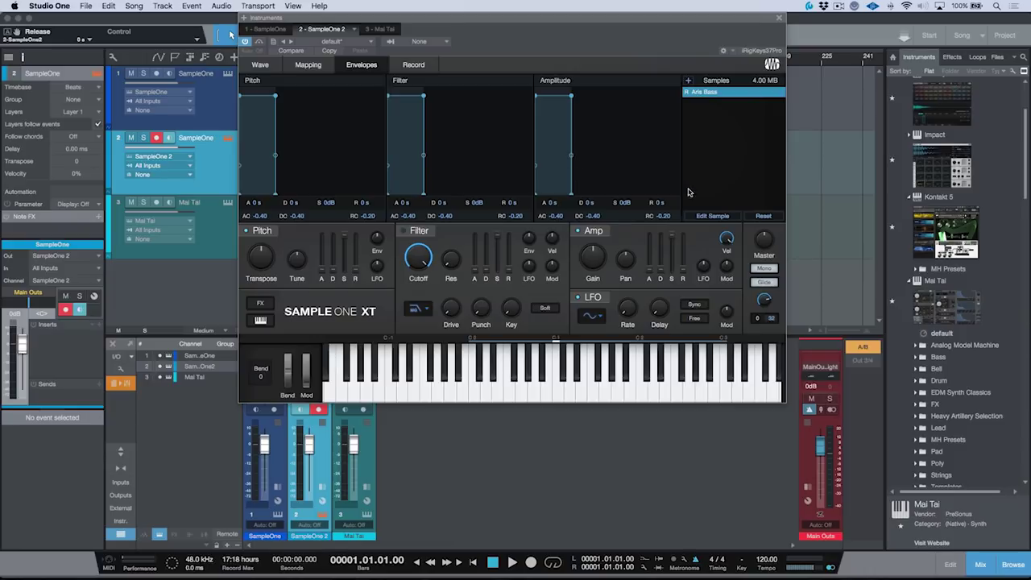
pyautogui.moveTo(684, 274); pyautogui.dragTo(689, 248)
pyautogui.moveTo(575, 154)
pyautogui.mouseDown()
pyautogui.moveTo(577, 128)
pyautogui.moveTo(573, 170)
pyautogui.moveTo(578, 125)
pyautogui.moveTo(573, 159)
pyautogui.mouseUp()
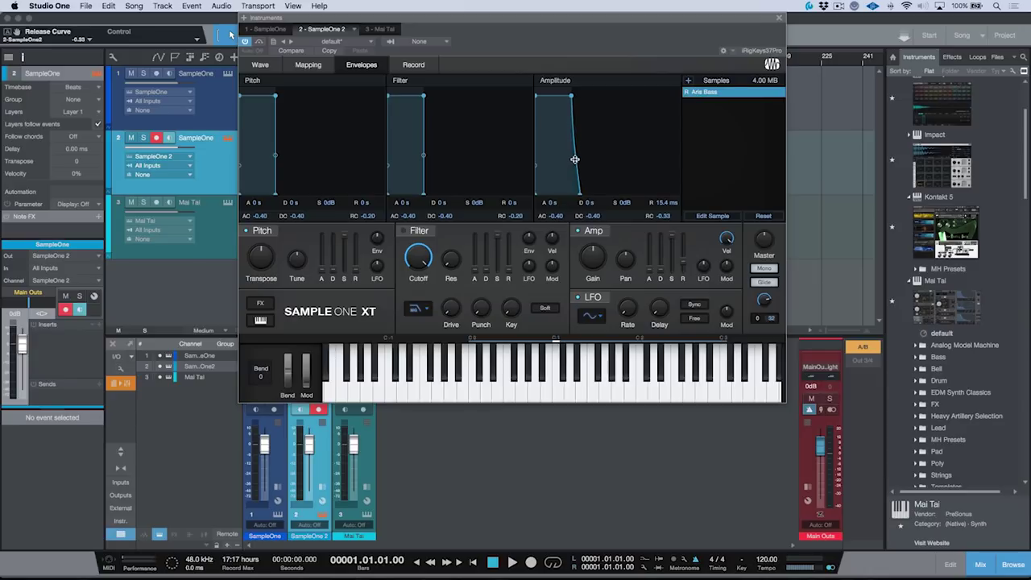
pyautogui.click(259, 65)
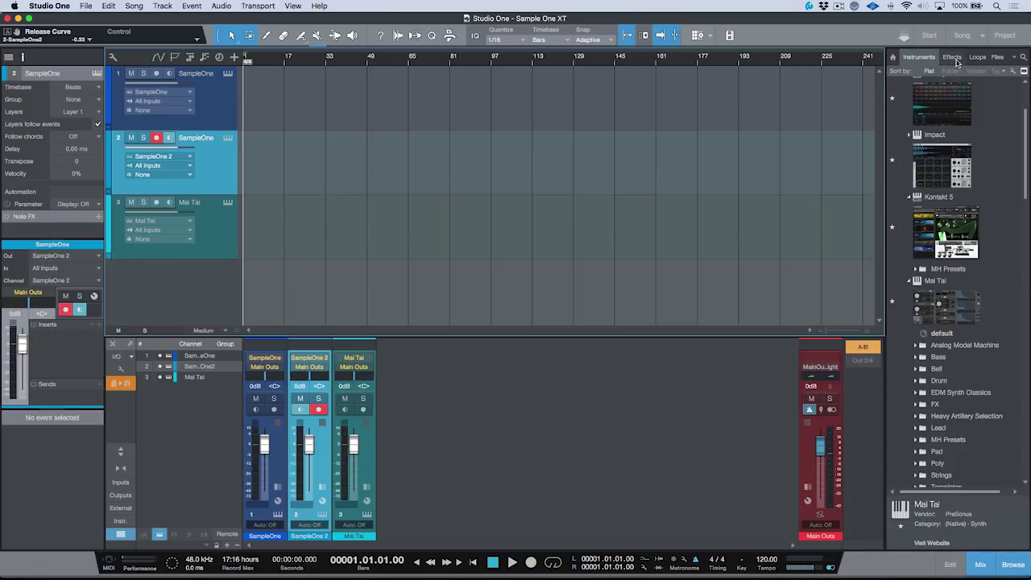
# - Locate the Groover_Beat1_120bpm loop in the Groover_TightGretsch_120bpm folder of the Dry Drums Vol1 sound set
pyautogui.click(999, 57)
pyautogui.click(927, 71)
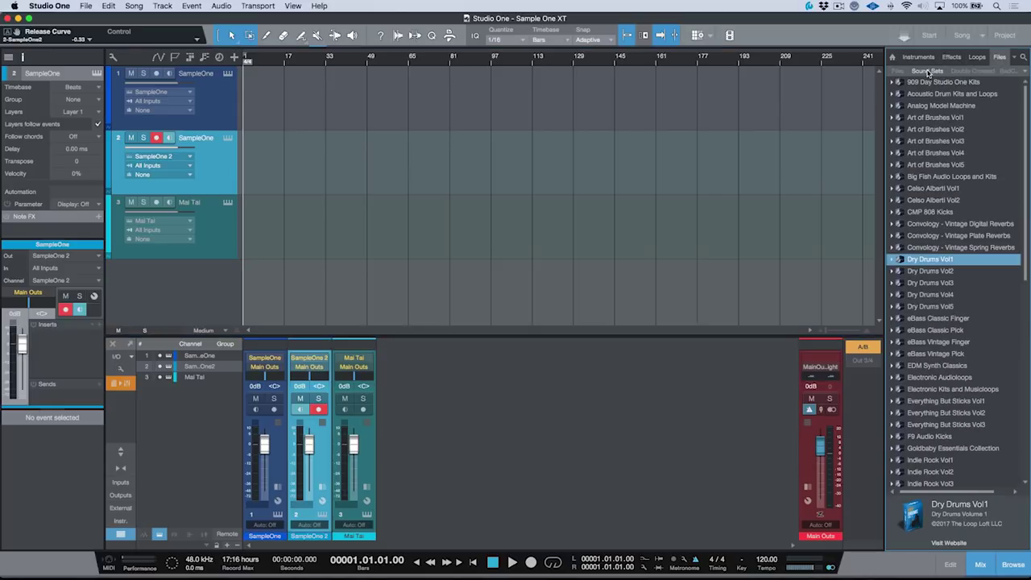
pyautogui.click(894, 260)
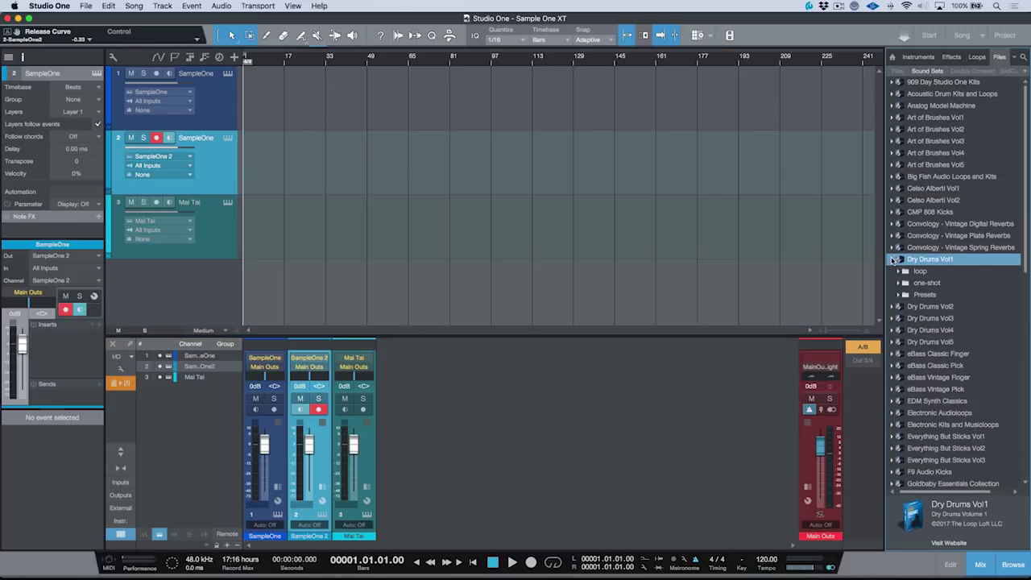
pyautogui.click(899, 271)
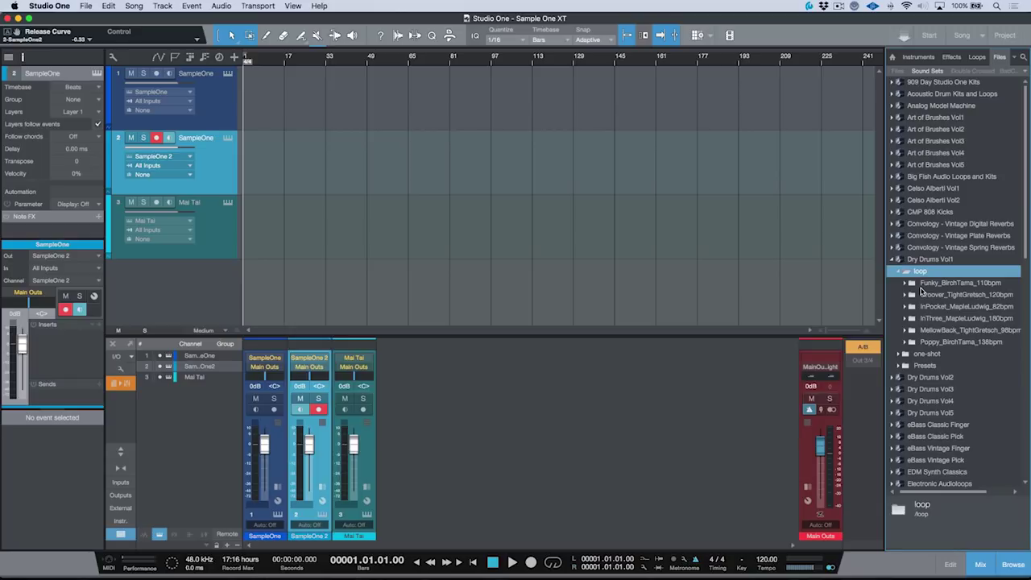
pyautogui.click(910, 295)
pyautogui.click(936, 307)
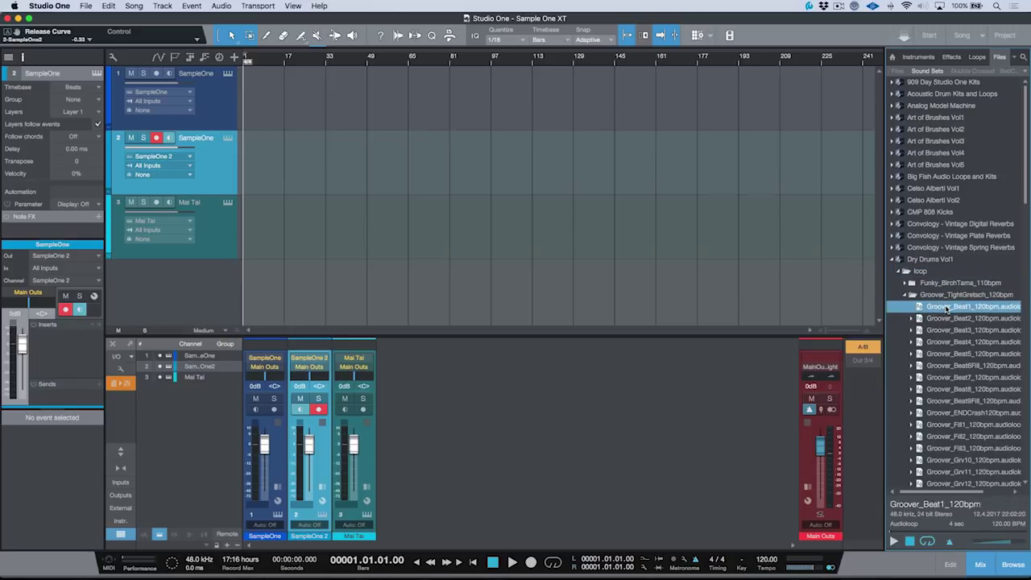
# - Place the Groover_Beat1_120bpm loop on a new audio track at bar 33 and solo that track
pyautogui.moveTo(947, 310); pyautogui.dragTo(346, 294)
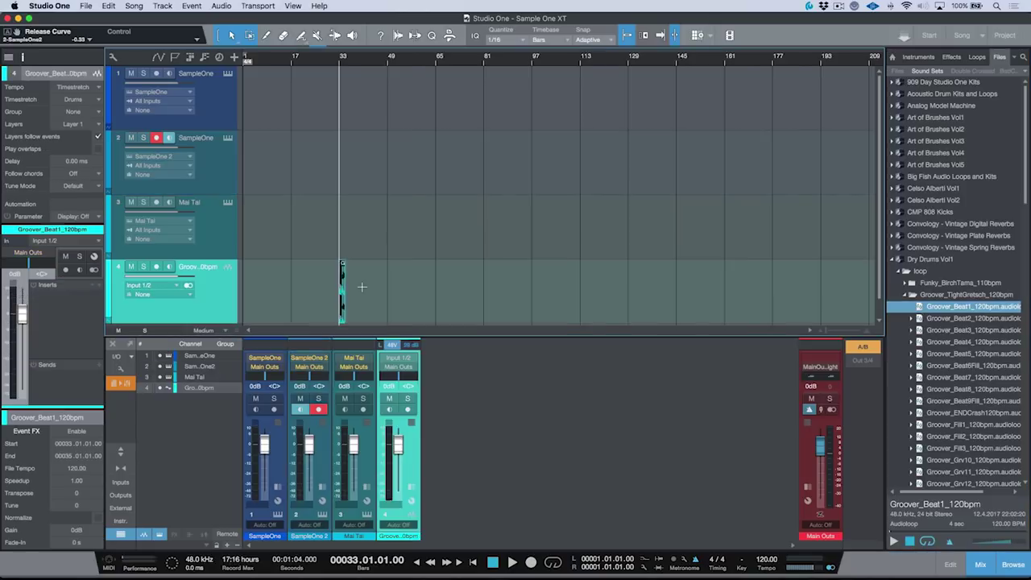
pyautogui.press('e')
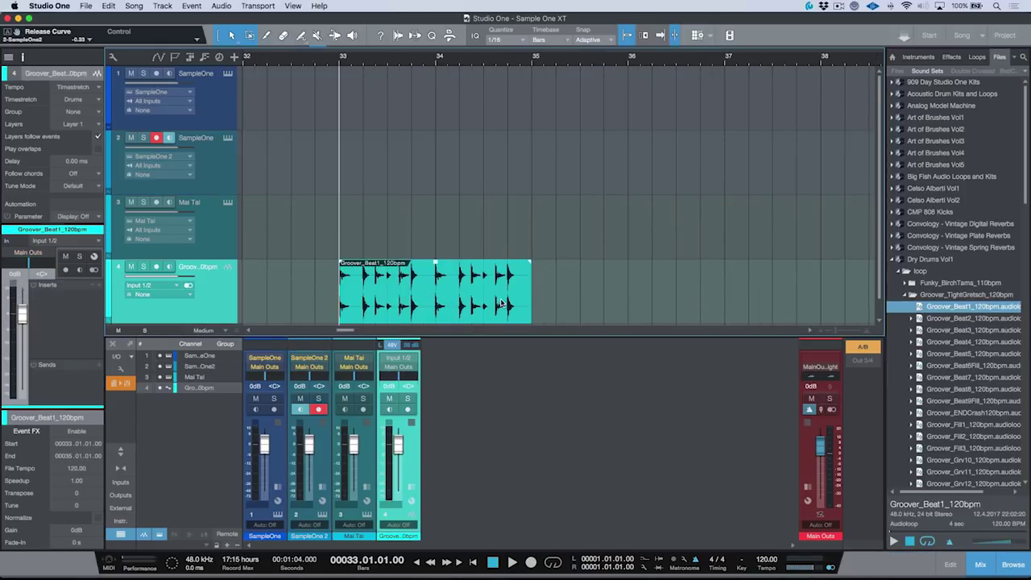
pyautogui.click(144, 268)
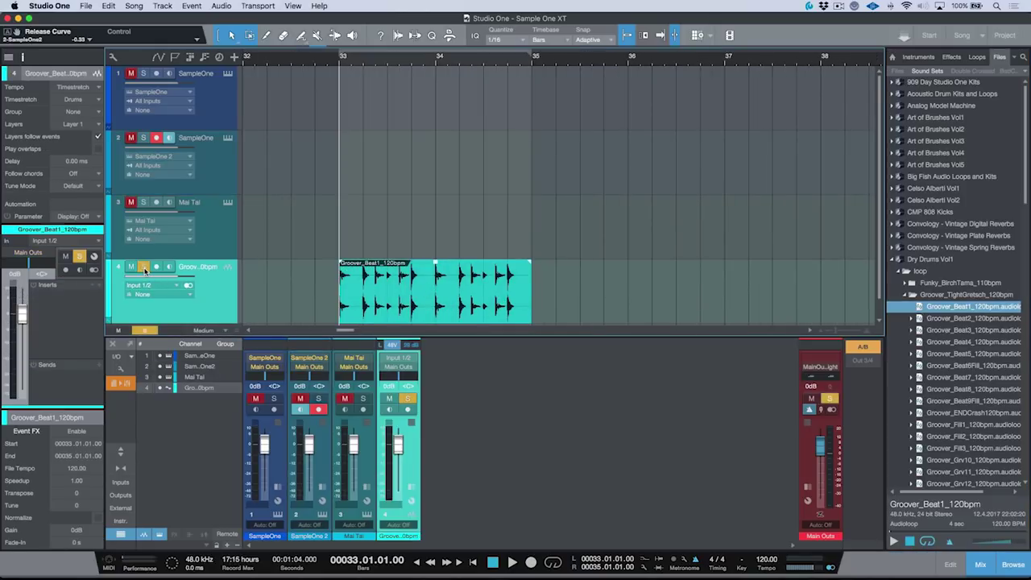
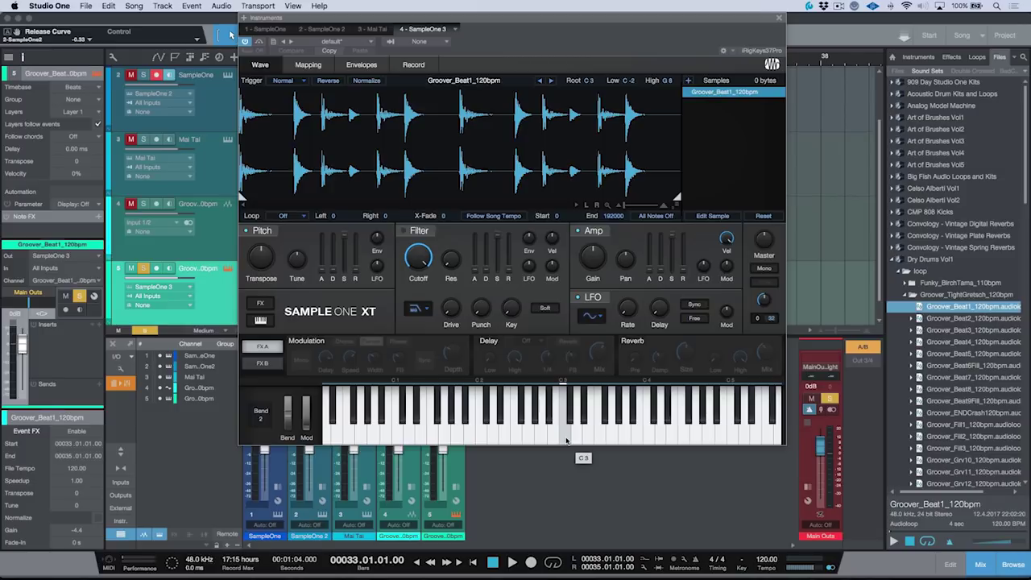
# - Audition the drum loop in the third SampleOne at its root key C 3, then at C 2 and C 4
pyautogui.click(567, 441)
pyautogui.click(481, 437)
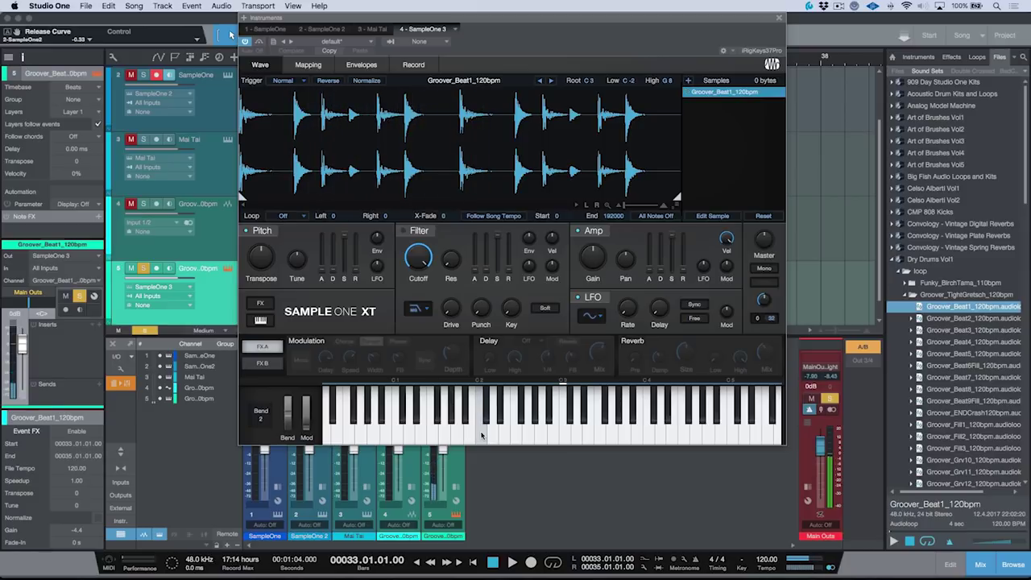
pyautogui.click(651, 439)
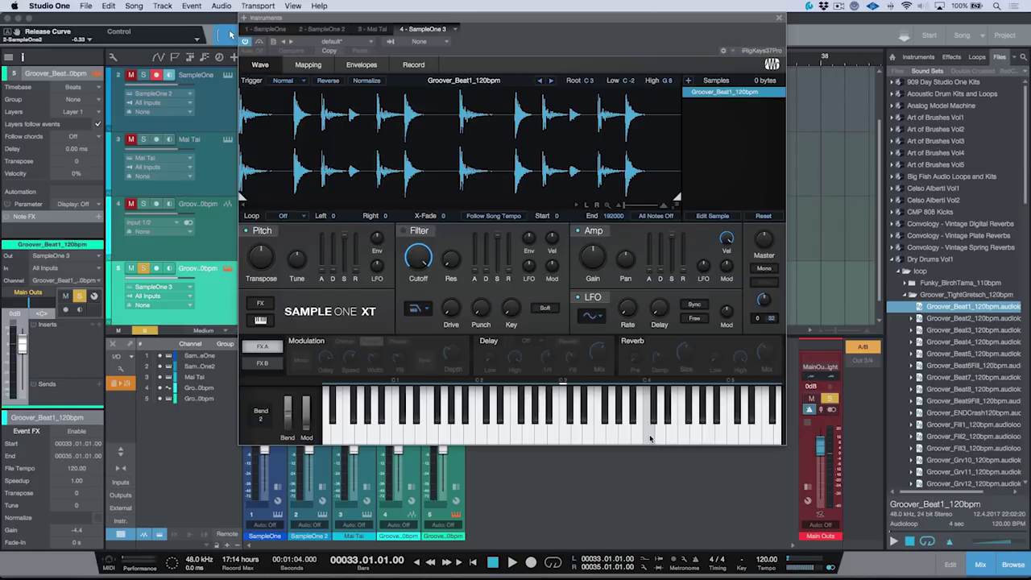
pyautogui.click(651, 439)
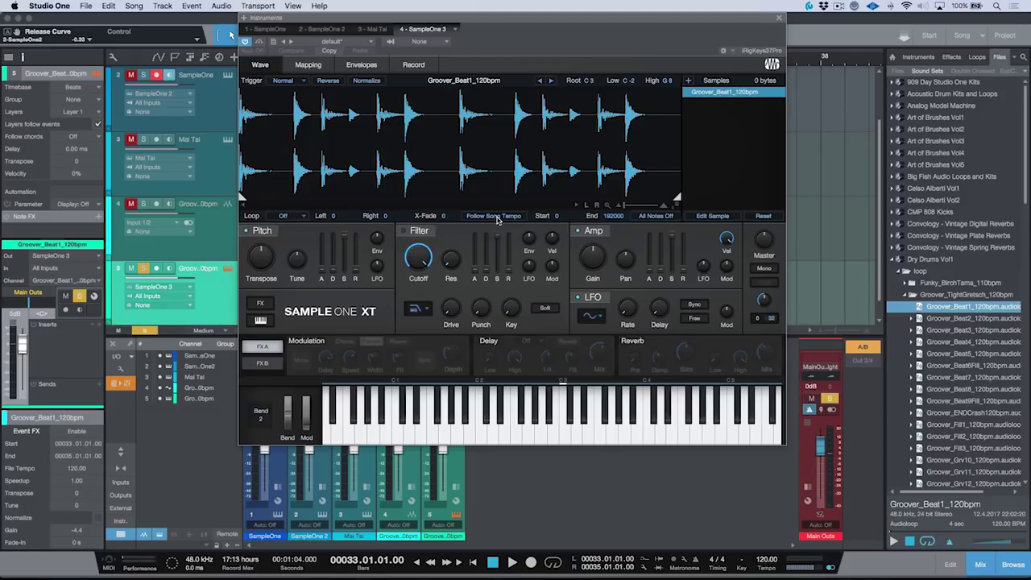
# - Make the drum loop follow the song tempo and audition it again at C 3, C 2 and C 4
pyautogui.click(495, 218)
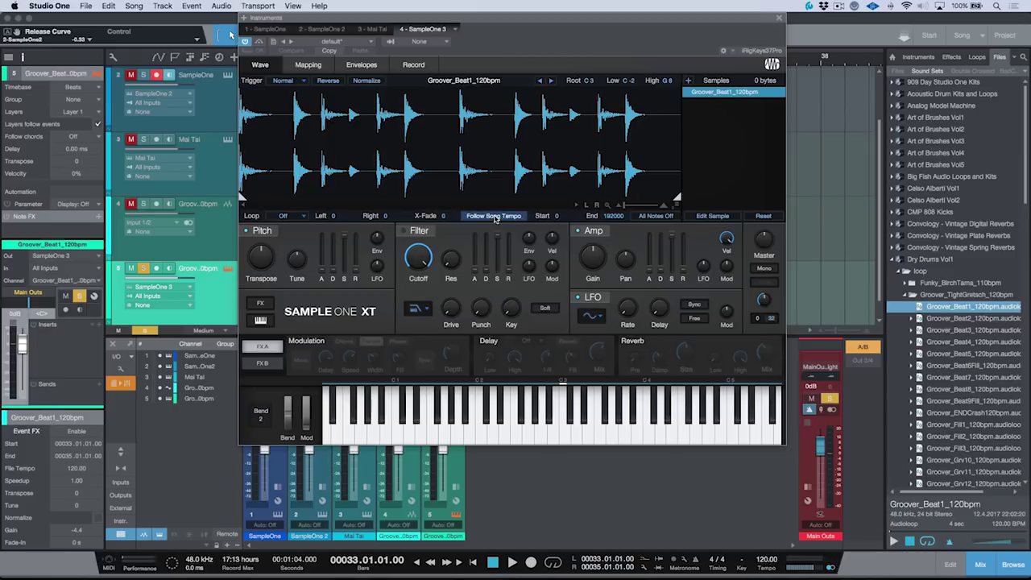
pyautogui.click(569, 436)
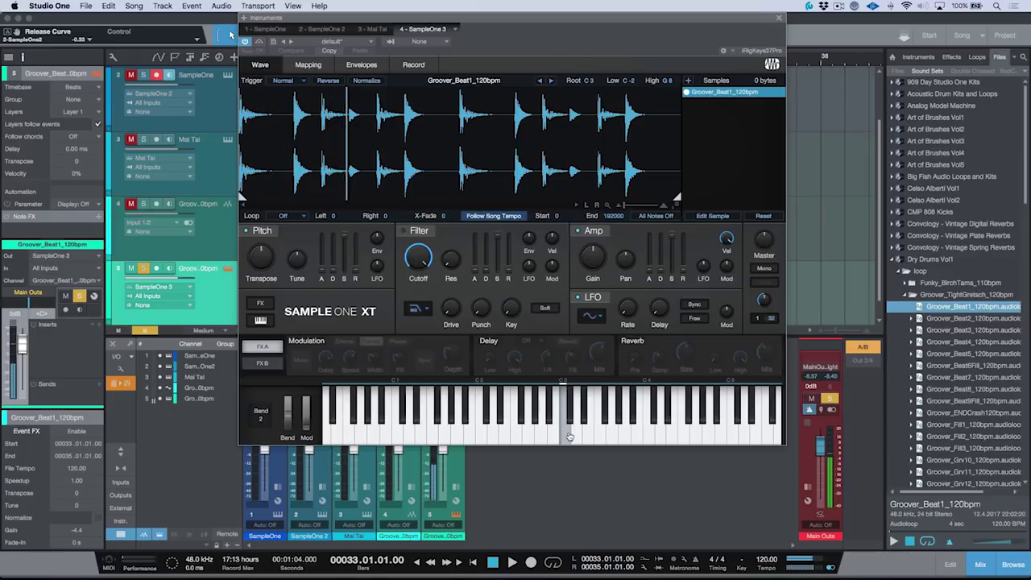
pyautogui.moveTo(568, 436)
pyautogui.mouseDown()
pyautogui.moveTo(527, 398)
pyautogui.moveTo(482, 435)
pyautogui.mouseUp()
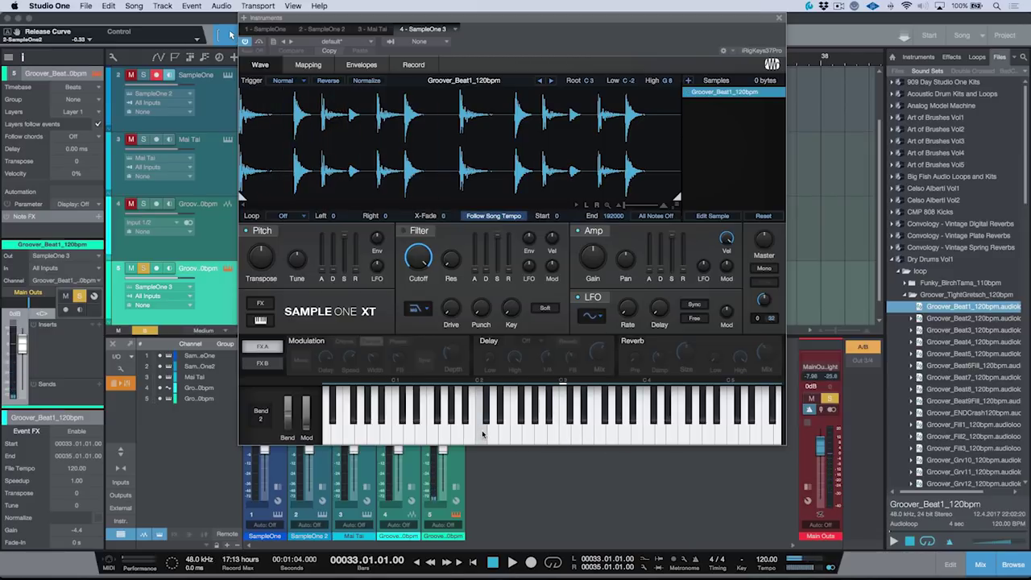
pyautogui.click(482, 435)
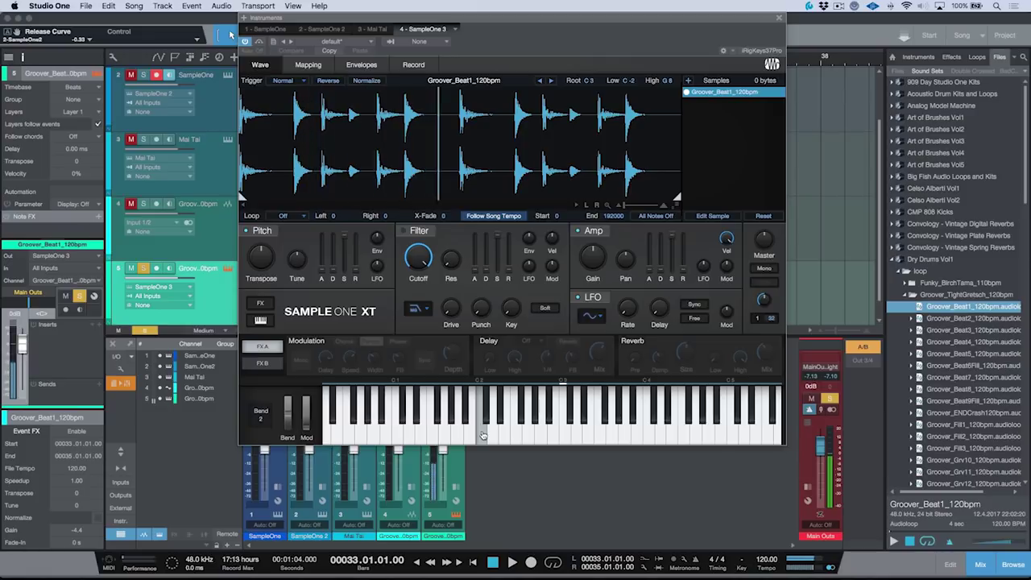
pyautogui.click(683, 436)
pyautogui.click(650, 436)
pyautogui.click(647, 438)
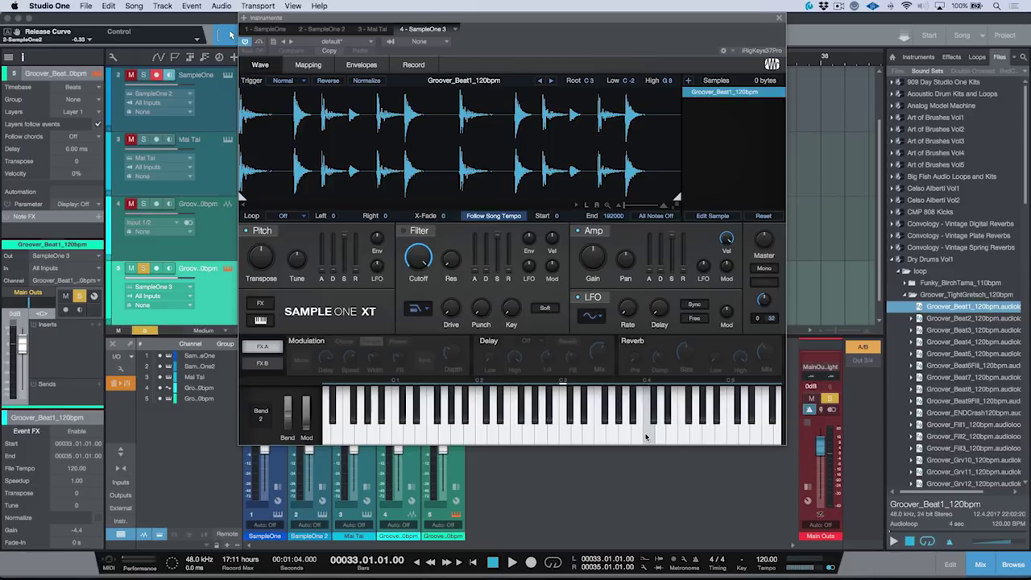
# - Examine the third SampleOne's recording input sources, including the tracks offered, and its key mapping
pyautogui.click(426, 68)
pyautogui.click(290, 82)
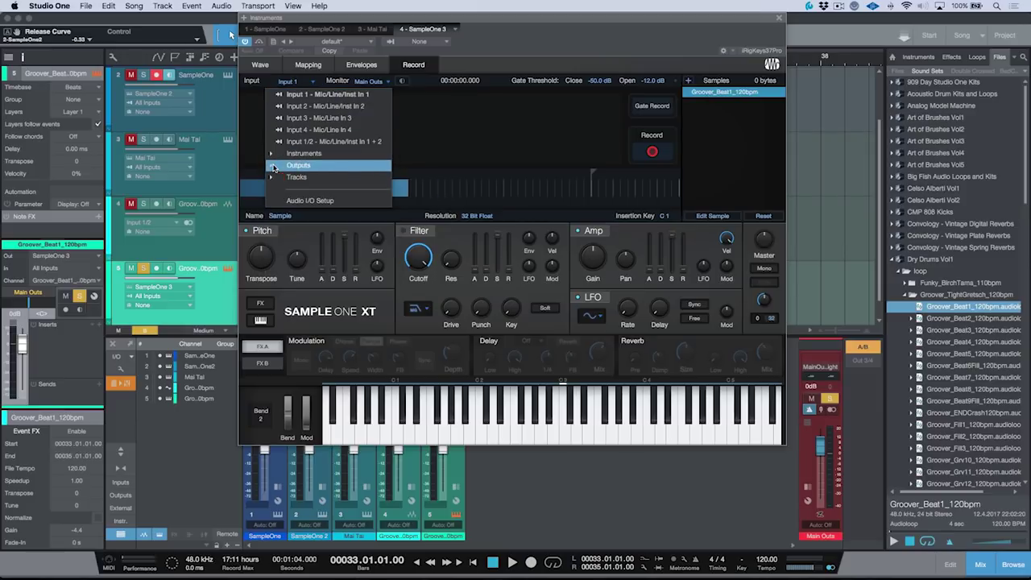
pyautogui.click(273, 178)
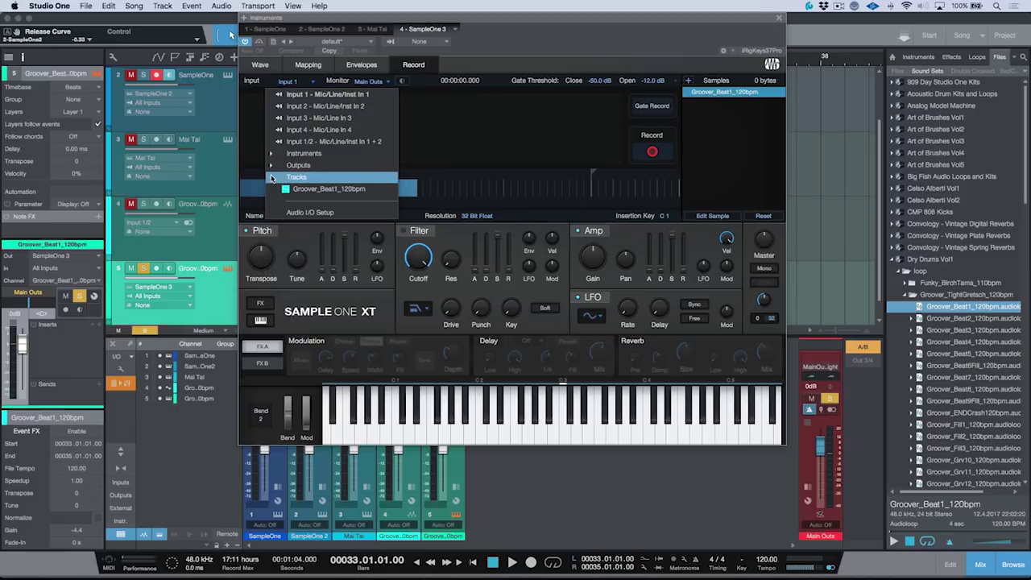
pyautogui.click(439, 79)
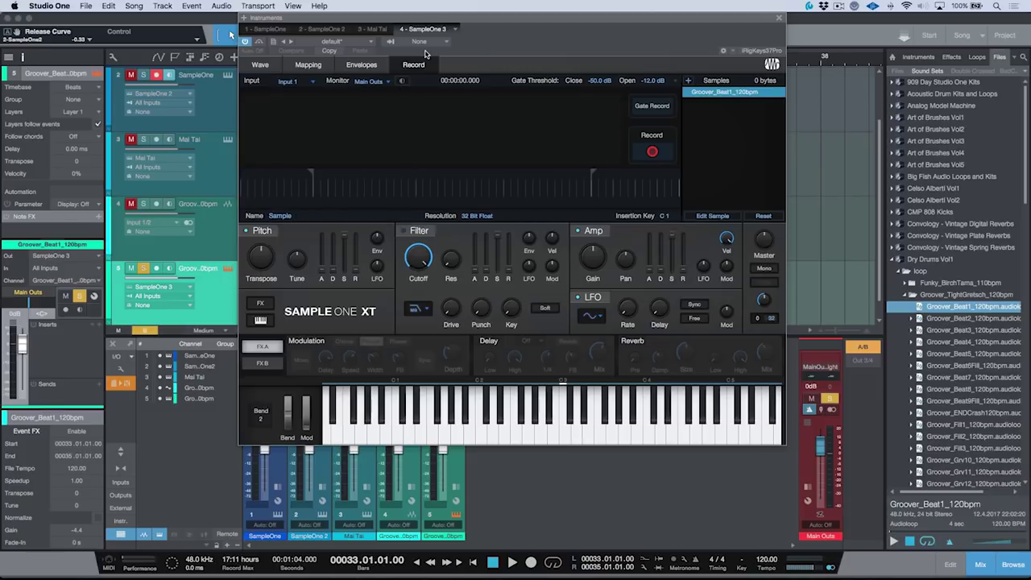
pyautogui.click(309, 65)
pyautogui.click(423, 70)
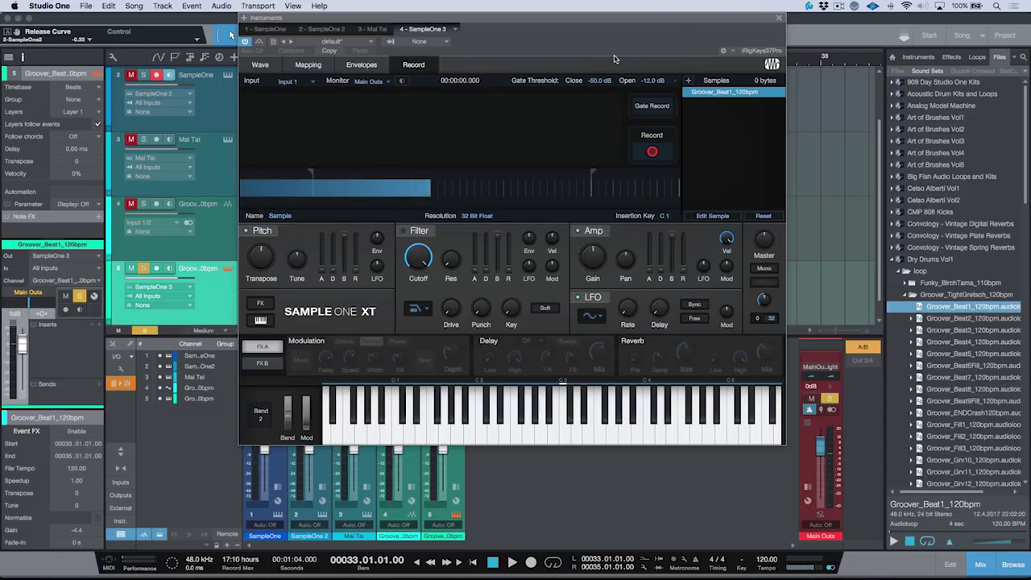
# - Reveal the second SampleOne's bass sample in Finder, check the song's Samples folder, and put the Finder window away
pyautogui.click(326, 30)
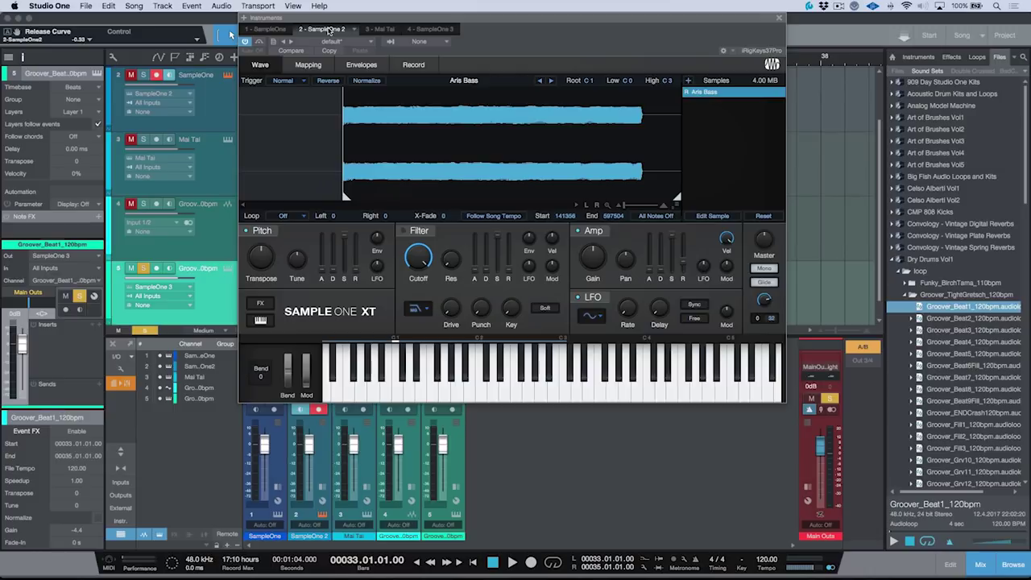
pyautogui.rightClick(731, 96)
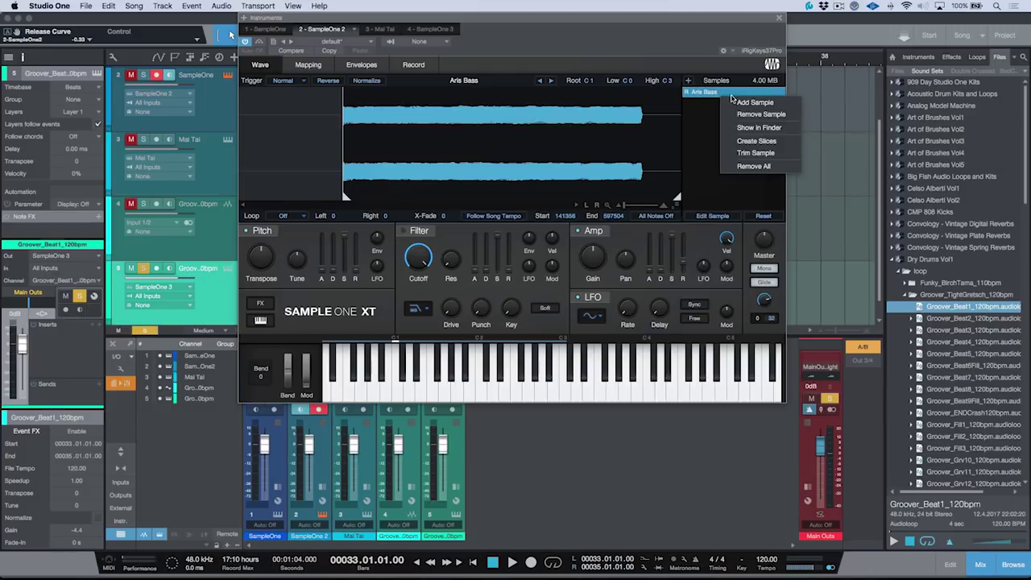
pyautogui.click(759, 127)
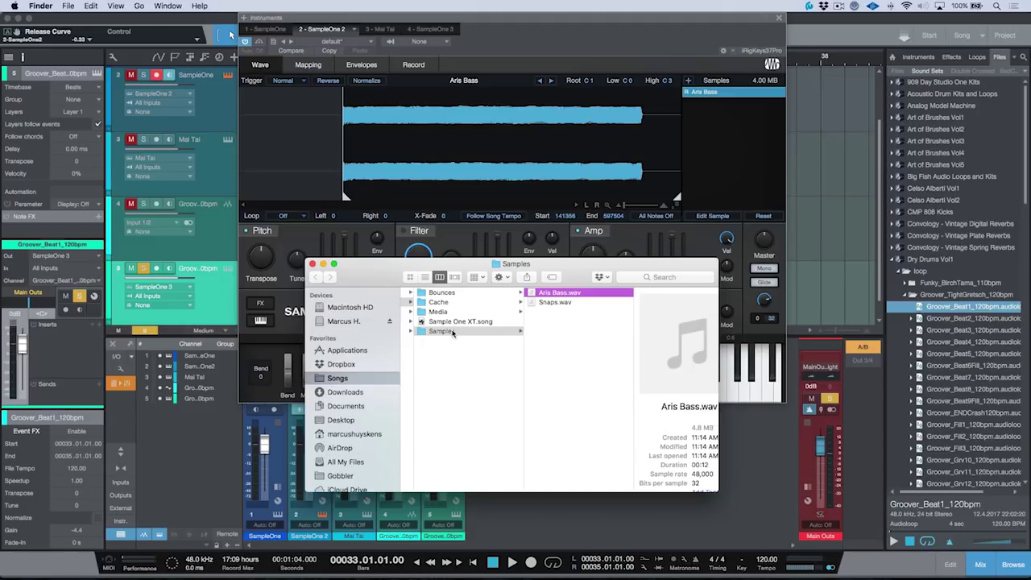
pyautogui.click(323, 264)
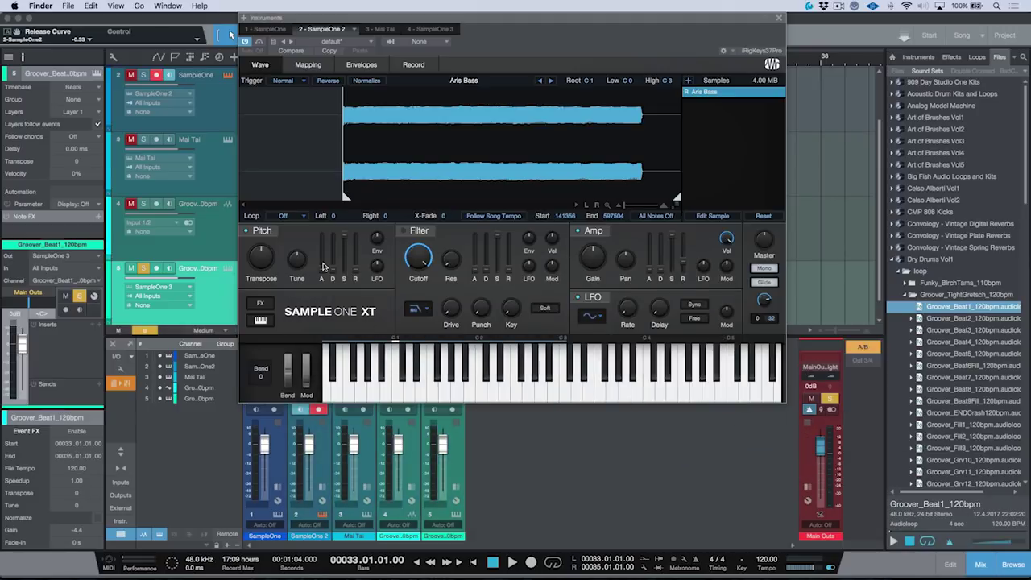